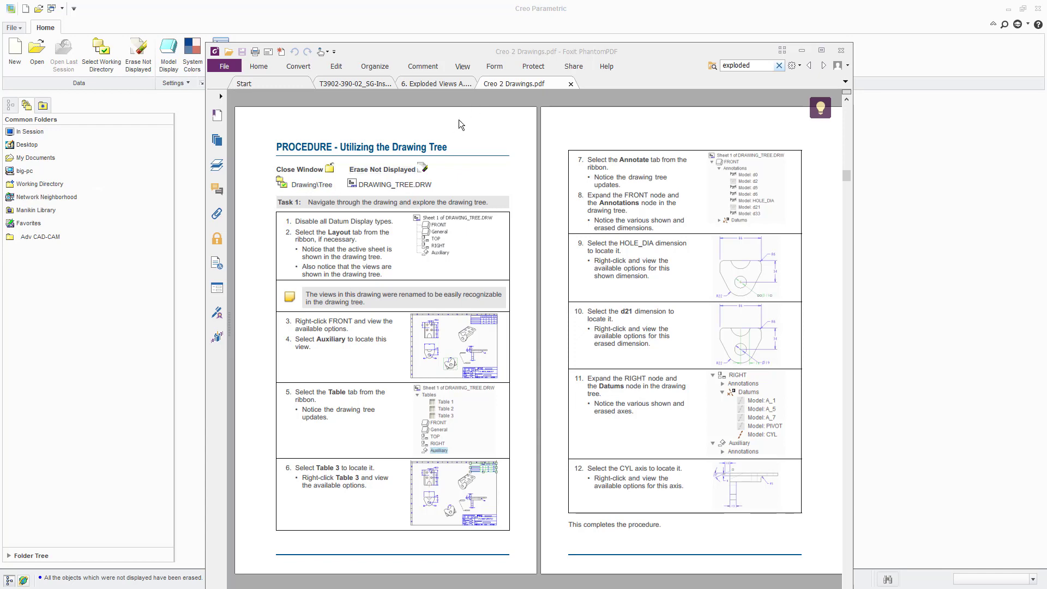
# Put the PDF instructions aside and set the Drawing\Tree folder as the working directory.
pyautogui.moveTo(493, 53); pyautogui.dragTo(0, 53)
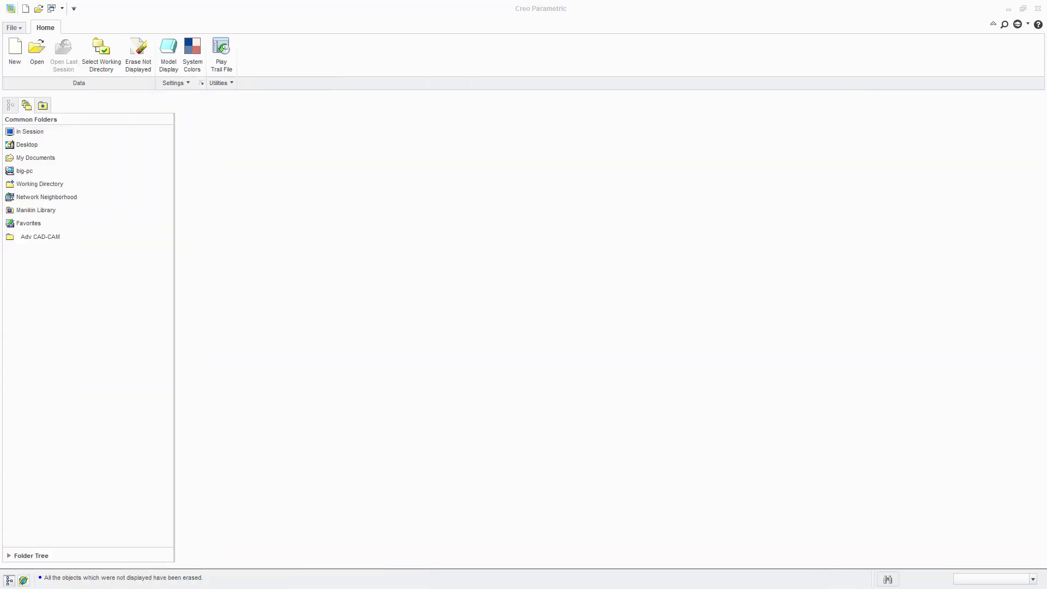
pyautogui.click(100, 49)
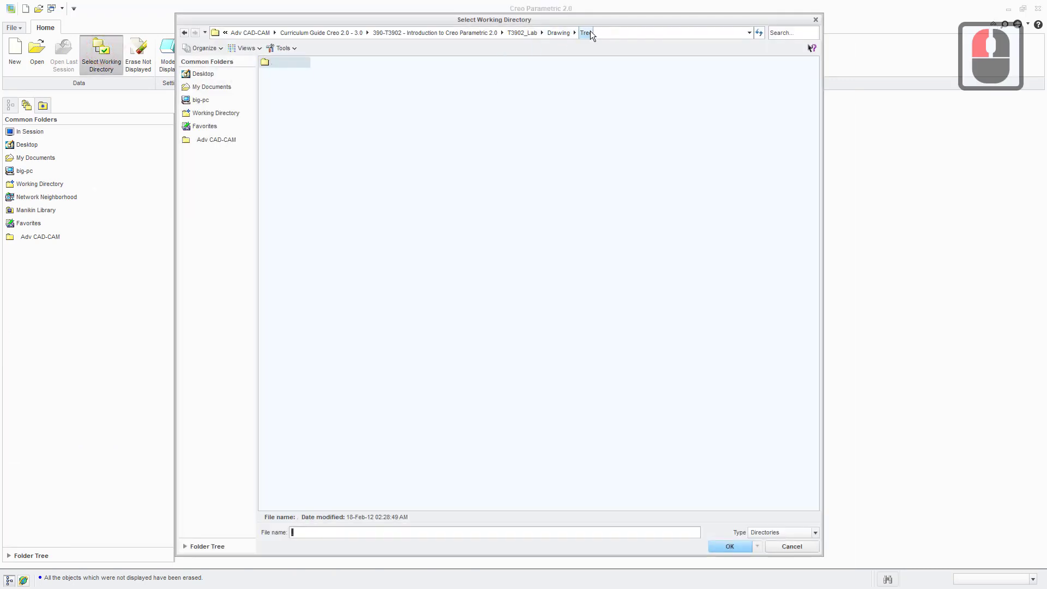
pyautogui.click(728, 547)
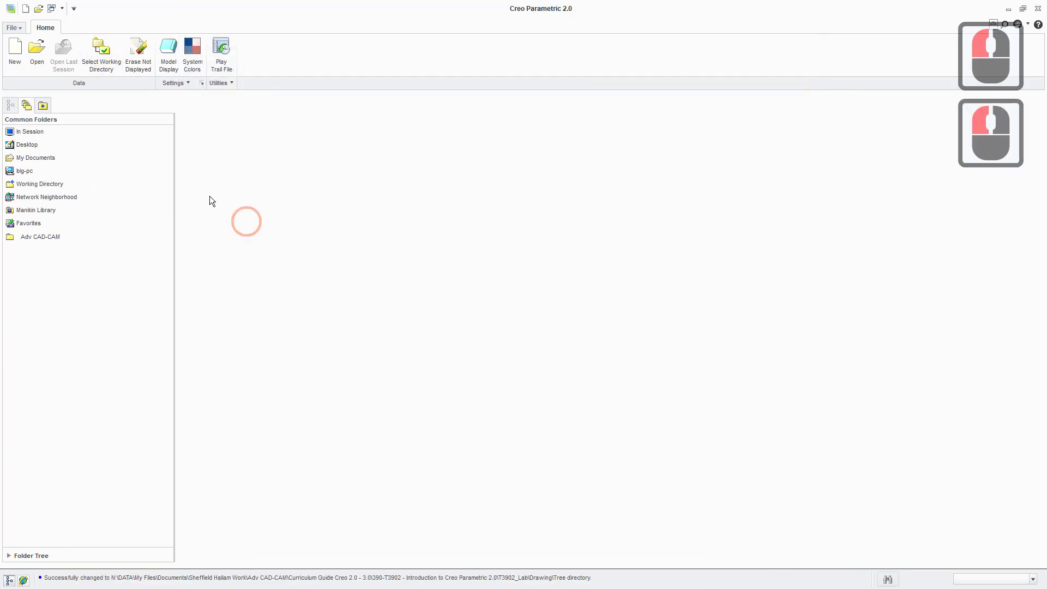
# Open the drawing file drawing_tree.drw from the working directory.
pyautogui.click(37, 54)
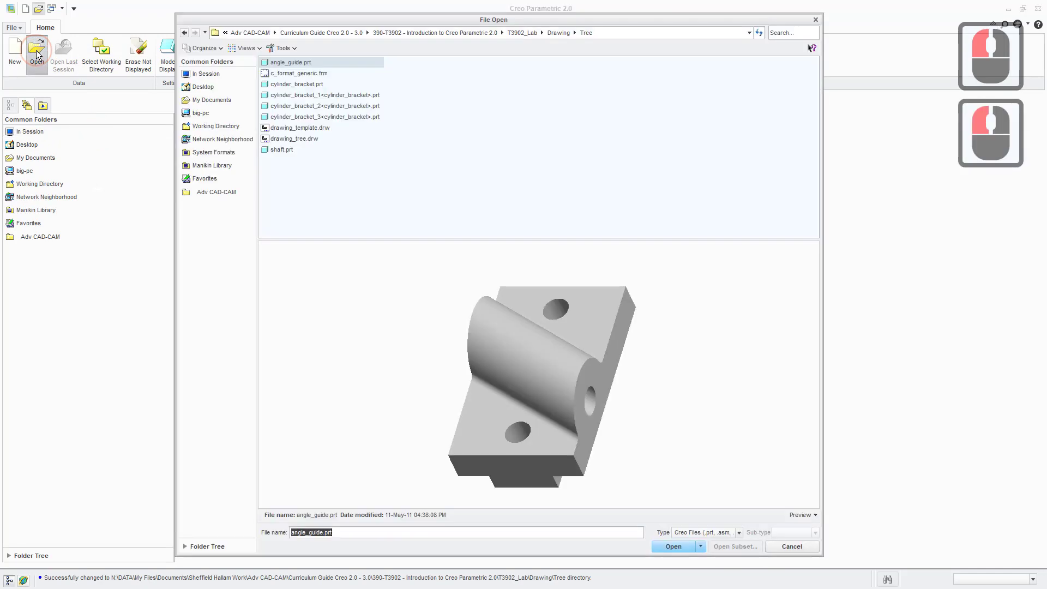
pyautogui.click(304, 140)
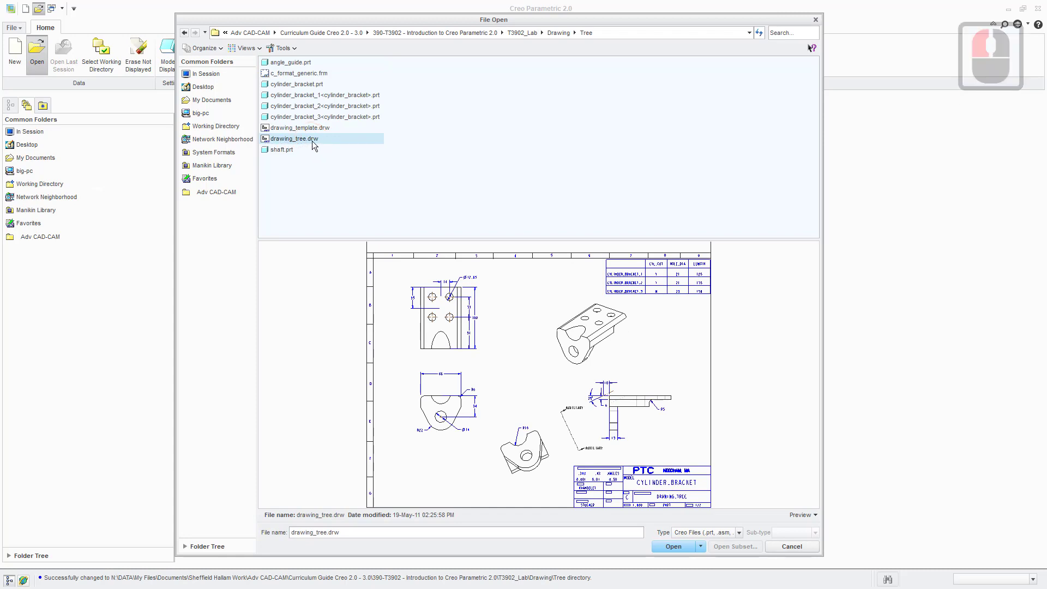
pyautogui.click(674, 547)
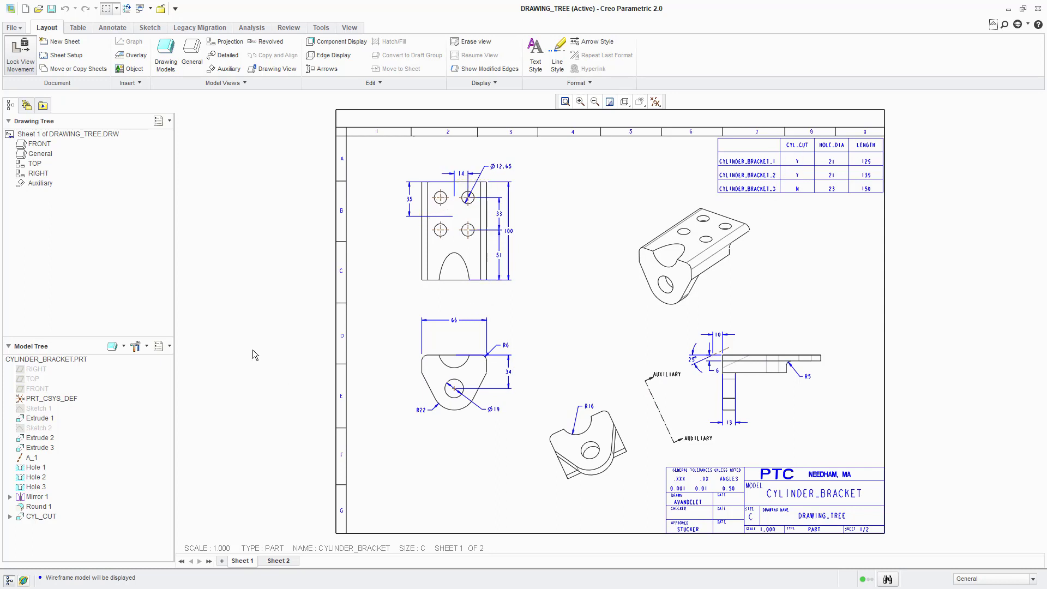
# Locate the FRONT, General, TOP and RIGHT views on the sheet by selecting them one after another in the drawing tree.
pyautogui.click(38, 145)
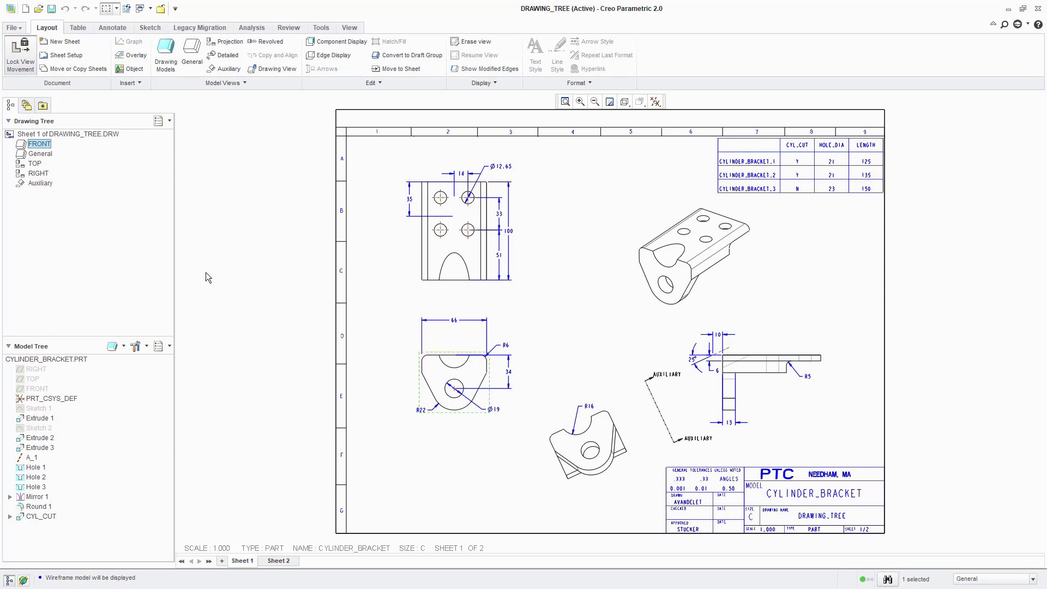
pyautogui.click(41, 154)
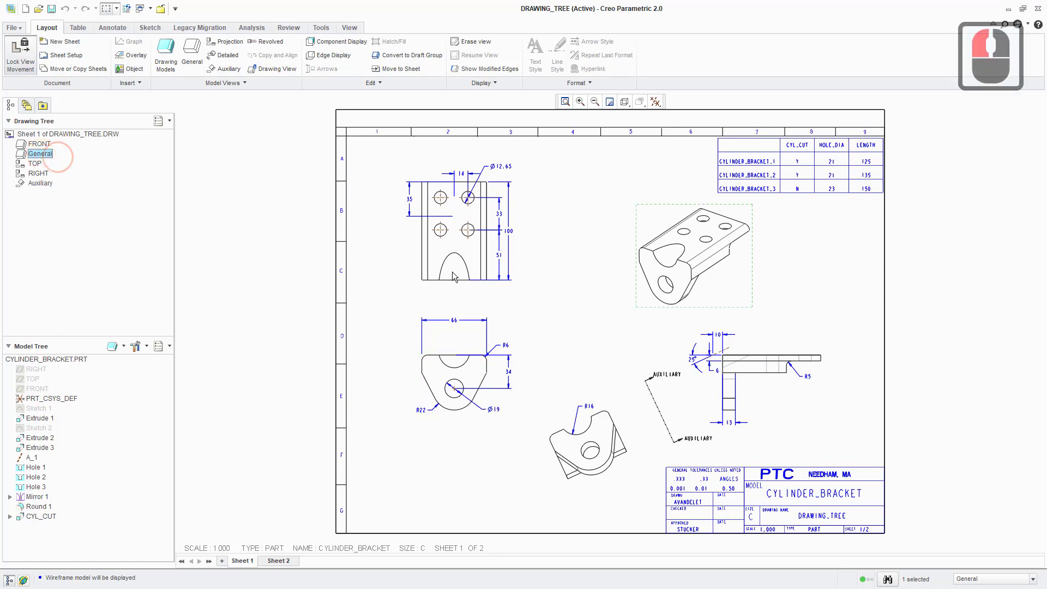
pyautogui.click(35, 163)
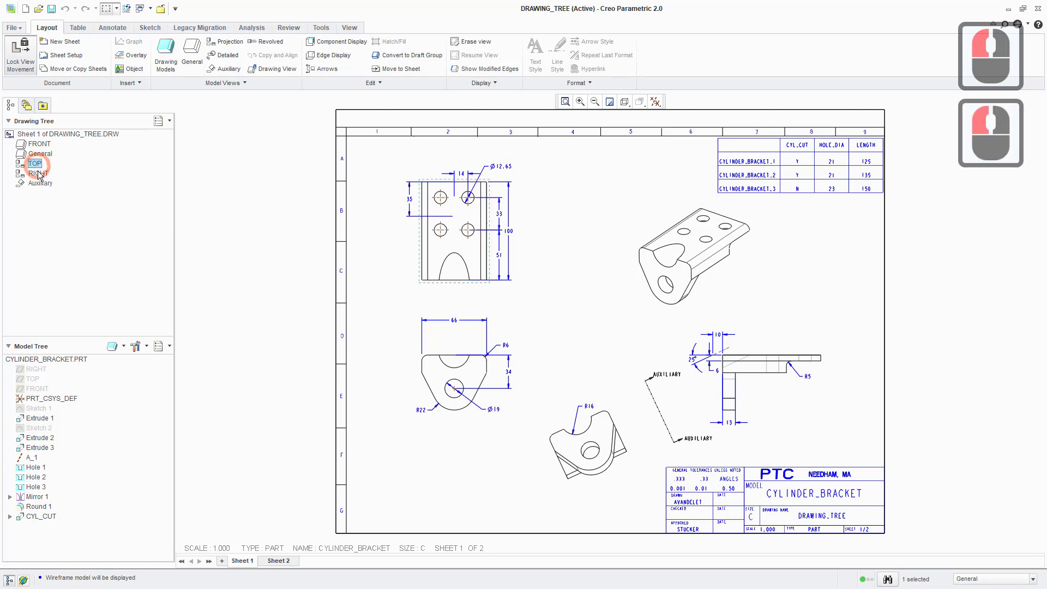
pyautogui.click(38, 173)
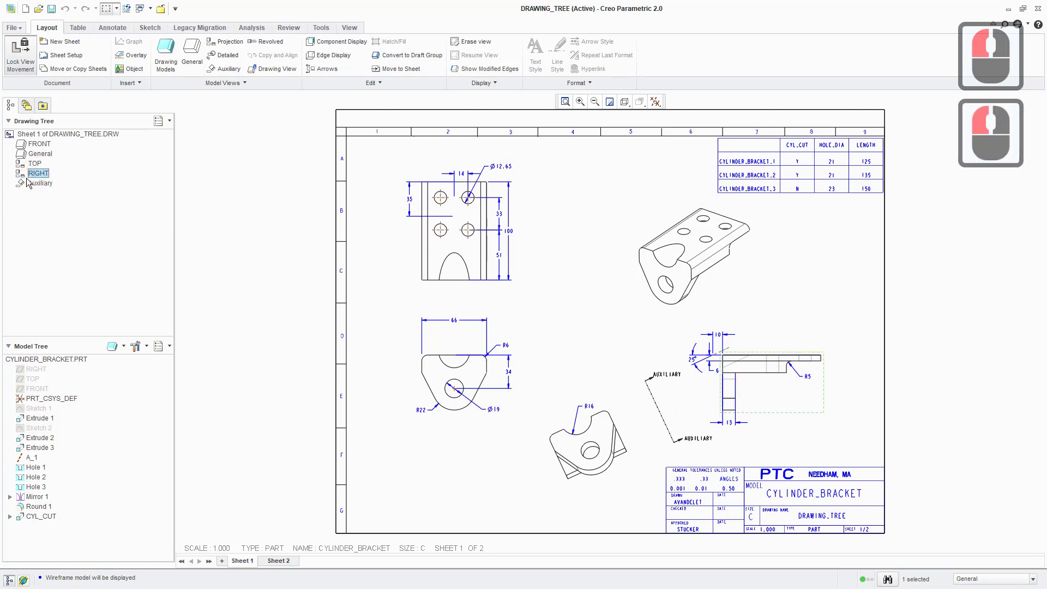
# Try Cleanup Dimensions on the FRONT view with 0.500 offset and 0.375 increment, undo it, and review the view's available options.
pyautogui.click(36, 144)
pyautogui.rightClick(34, 147)
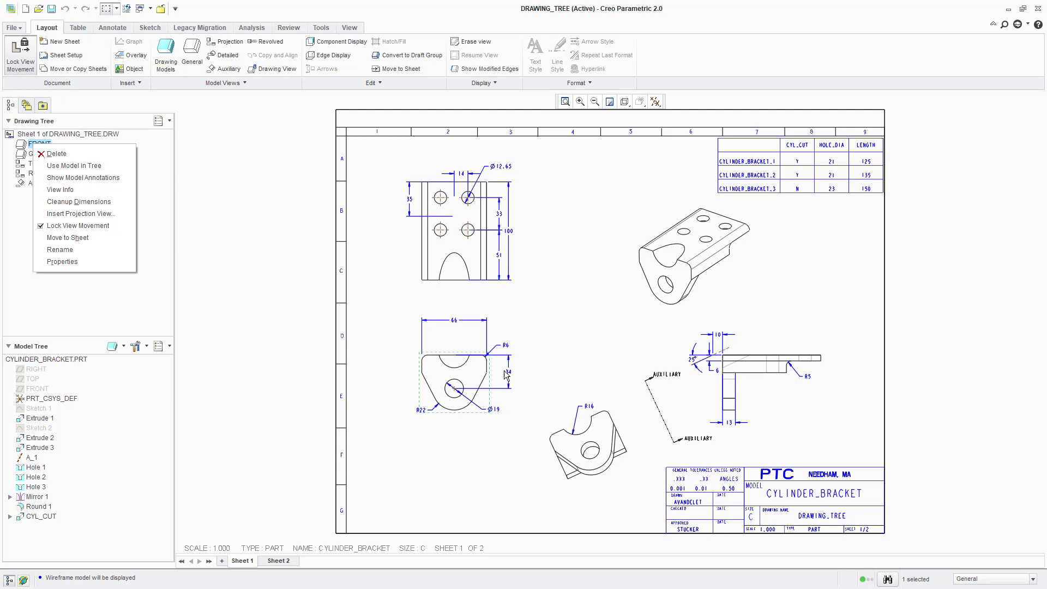
pyautogui.click(101, 202)
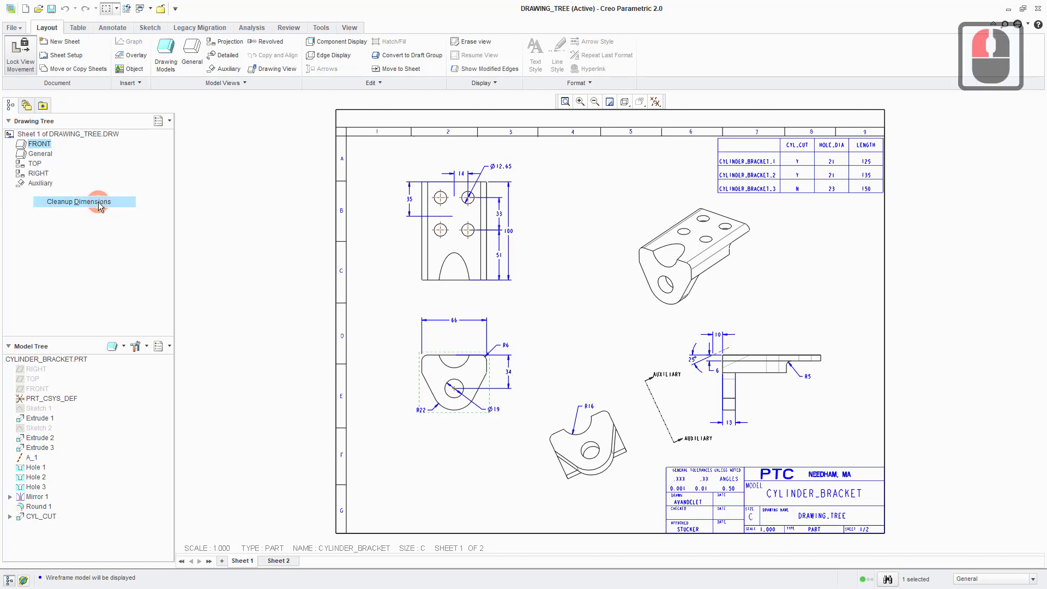
pyautogui.click(1028, 275)
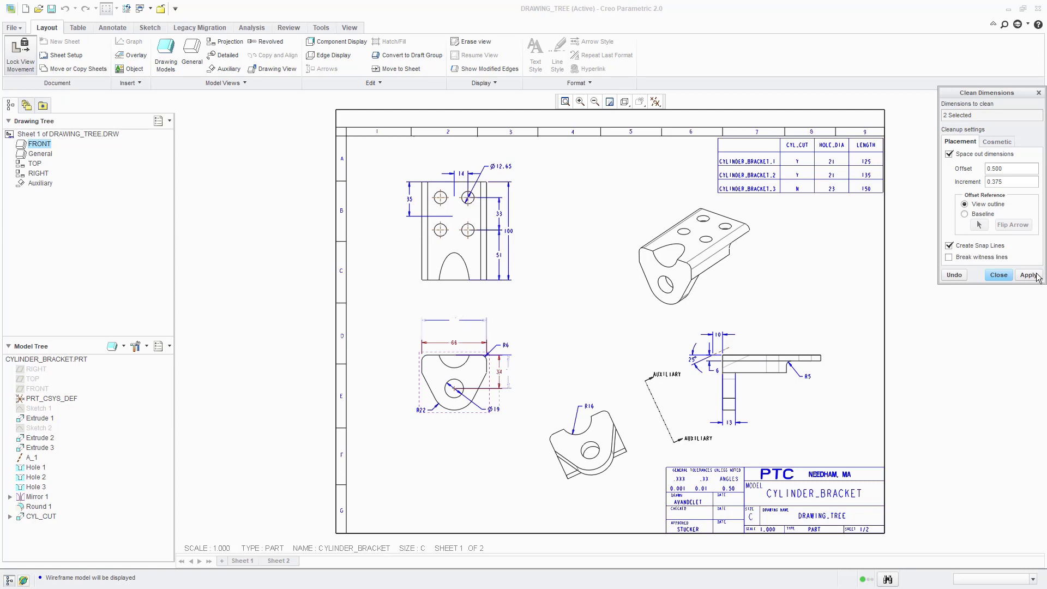
pyautogui.click(1005, 180)
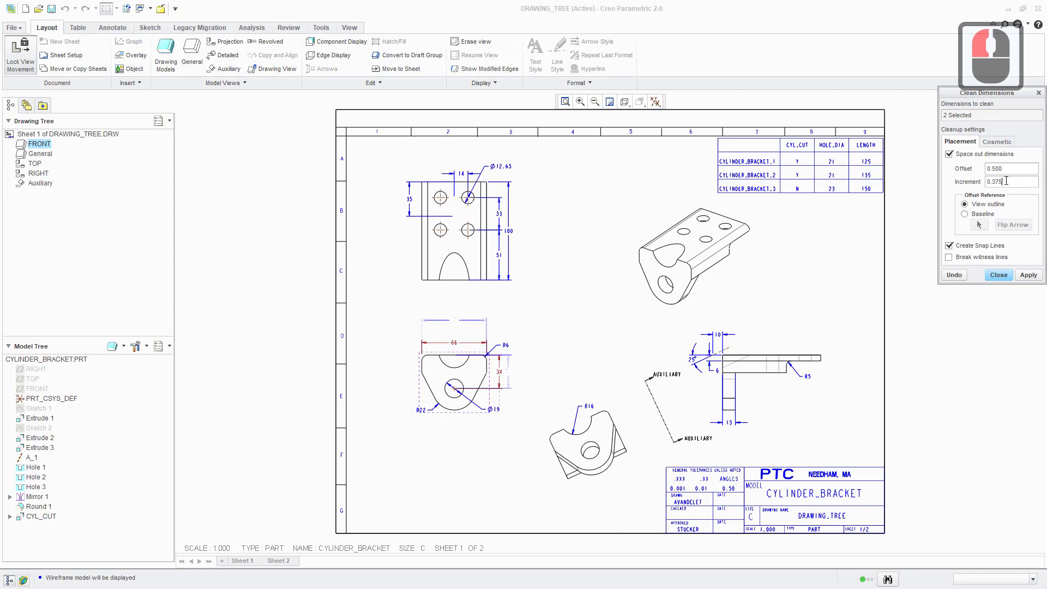
pyautogui.click(955, 275)
pyautogui.click(998, 275)
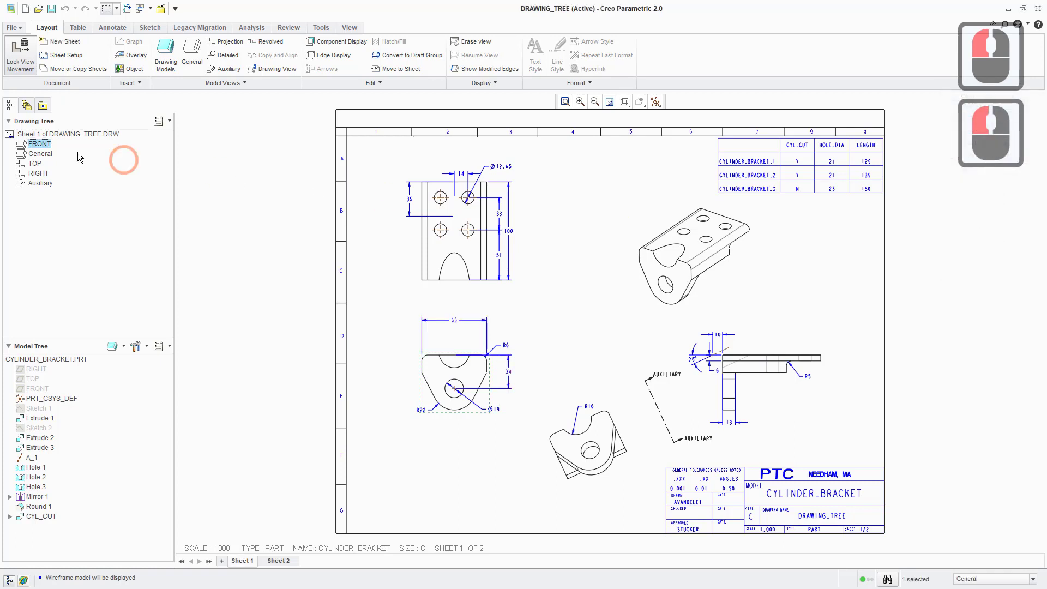
pyautogui.rightClick(36, 145)
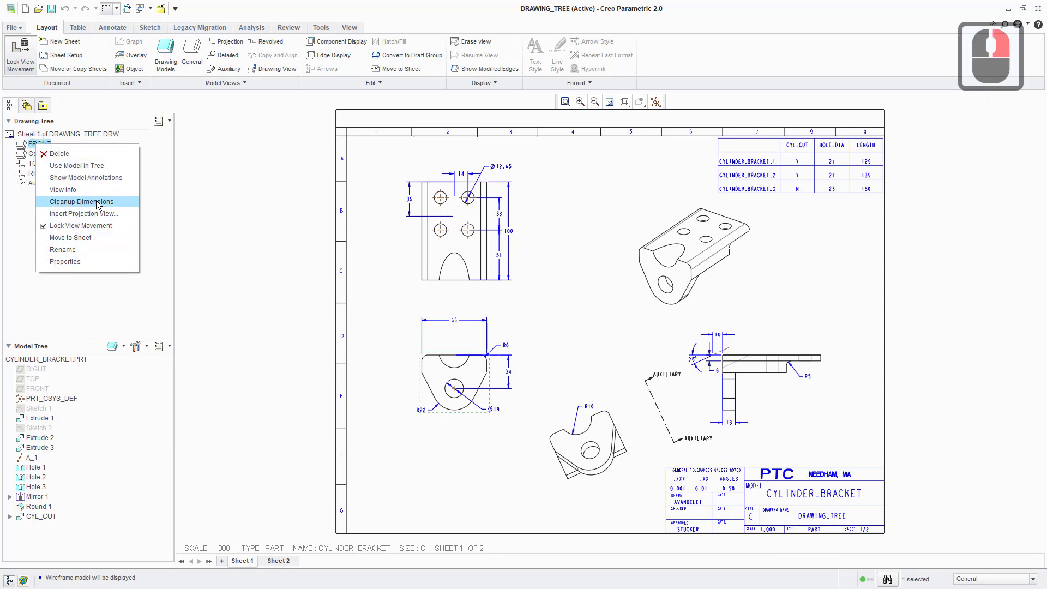
pyautogui.click(96, 299)
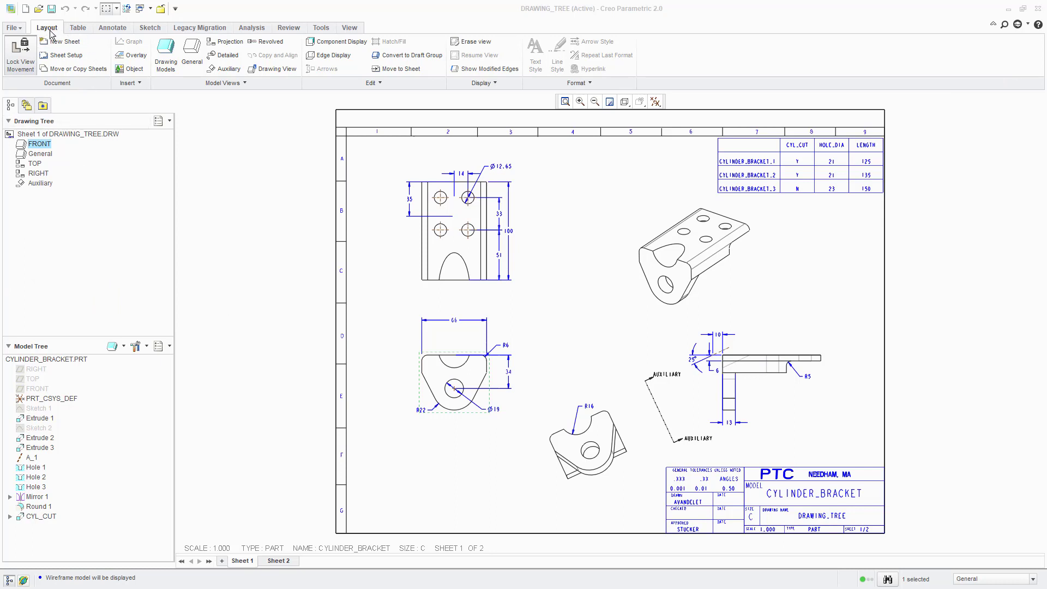
# Show the tables in the drawing tree and locate Table 1, Table 2 and Table 3 on the sheet.
pyautogui.click(78, 28)
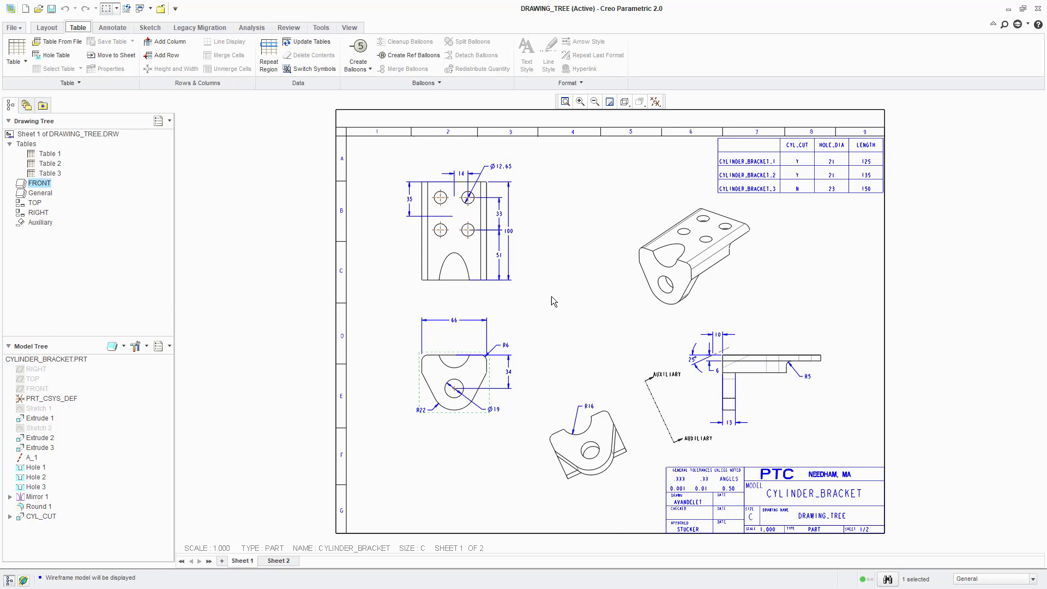
pyautogui.click(50, 154)
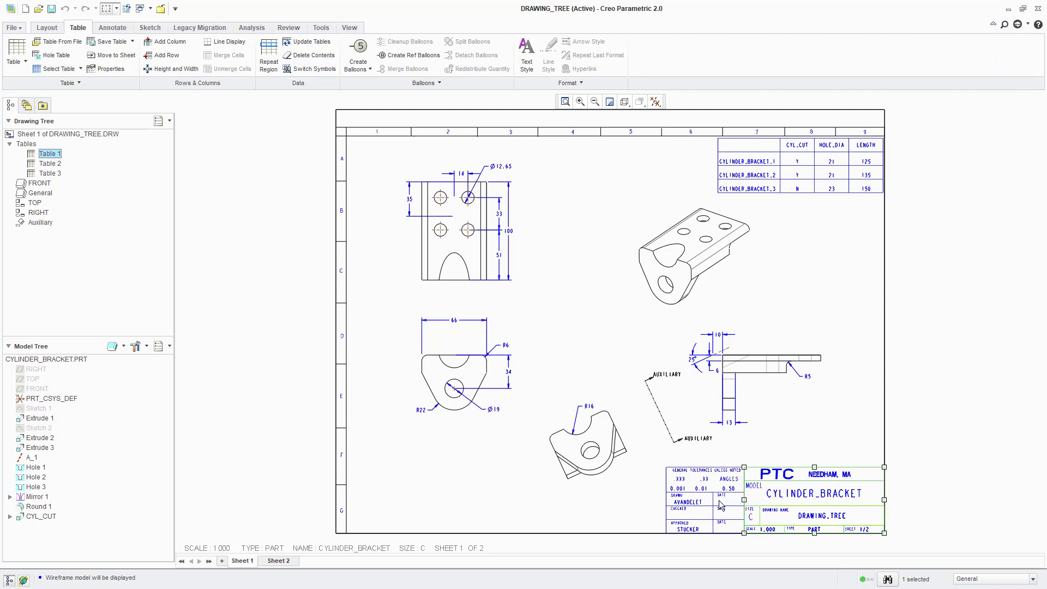
pyautogui.click(47, 165)
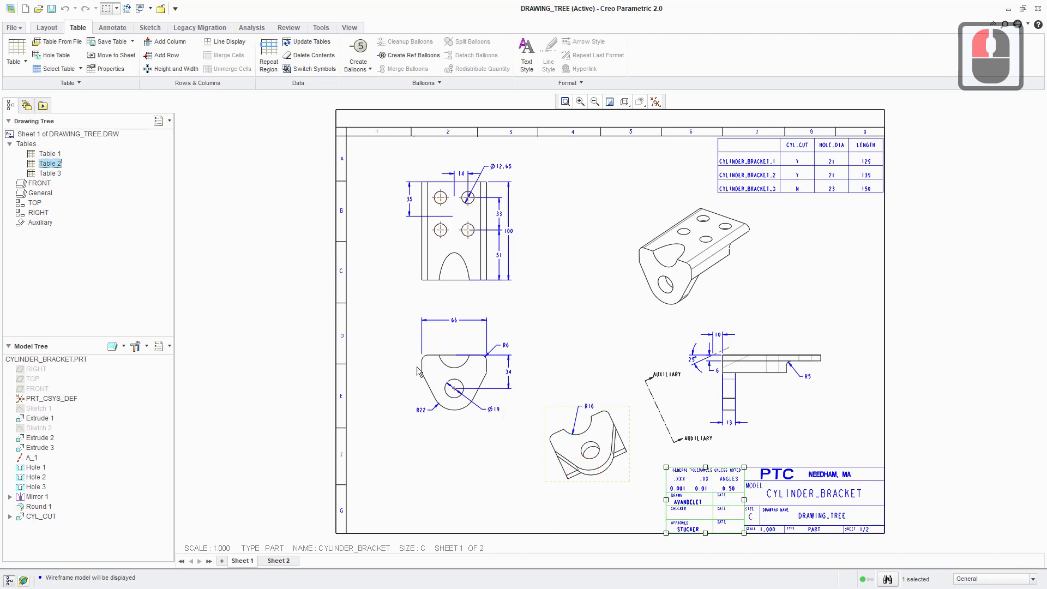
pyautogui.click(53, 174)
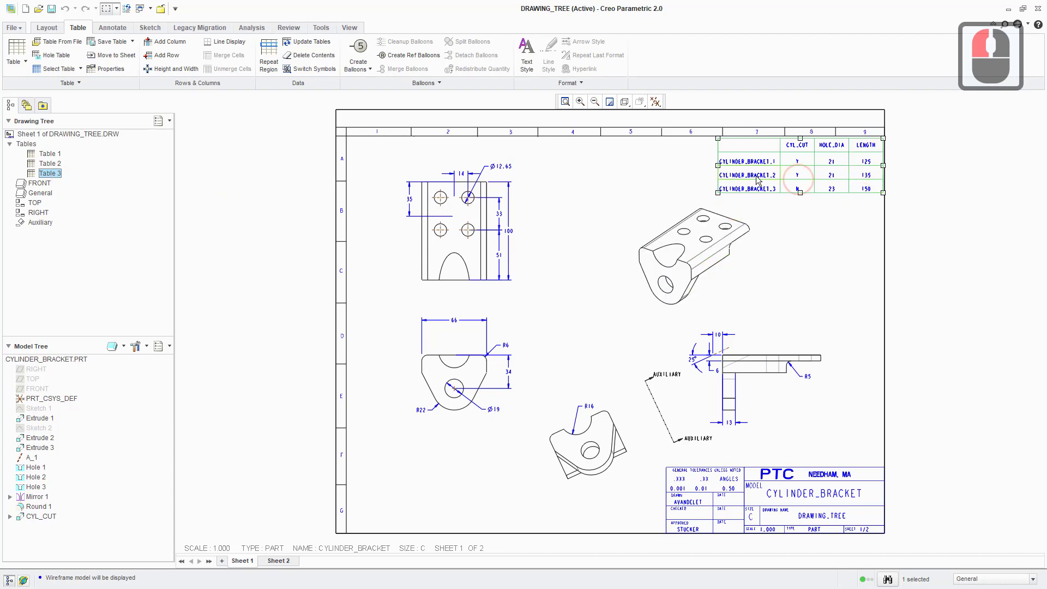
# Examine the contents of Table 3 up close and review the options available for it in the drawing tree.
pyautogui.scroll(-4, 828, 157)
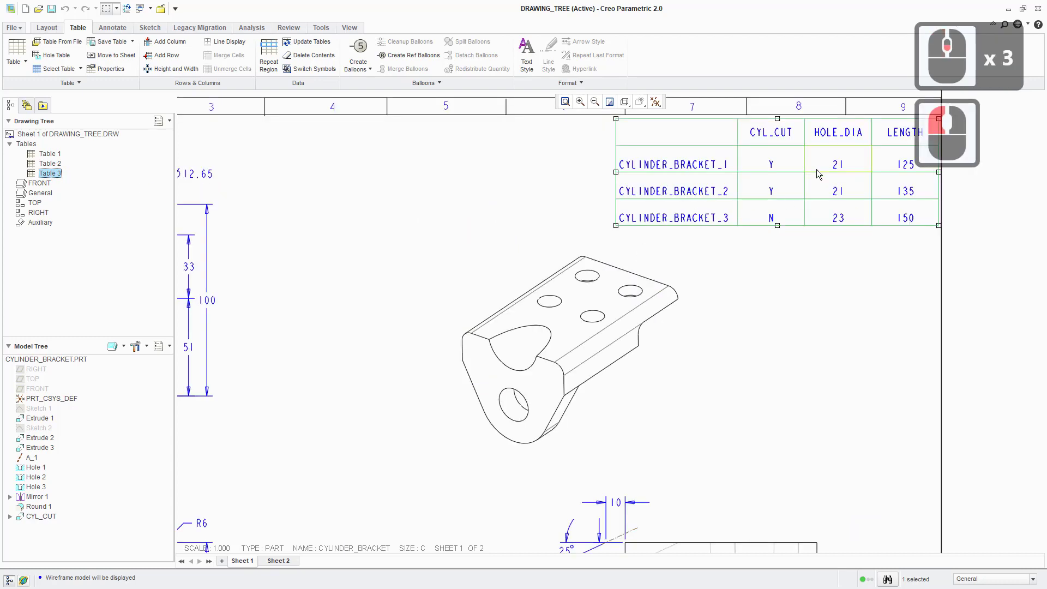
pyautogui.scroll(1, 836, 222)
pyautogui.moveTo(861, 298)
pyautogui.mouseDown(button='middle')
pyautogui.moveTo(759, 316)
pyautogui.moveTo(741, 227)
pyautogui.mouseUp(button='middle')
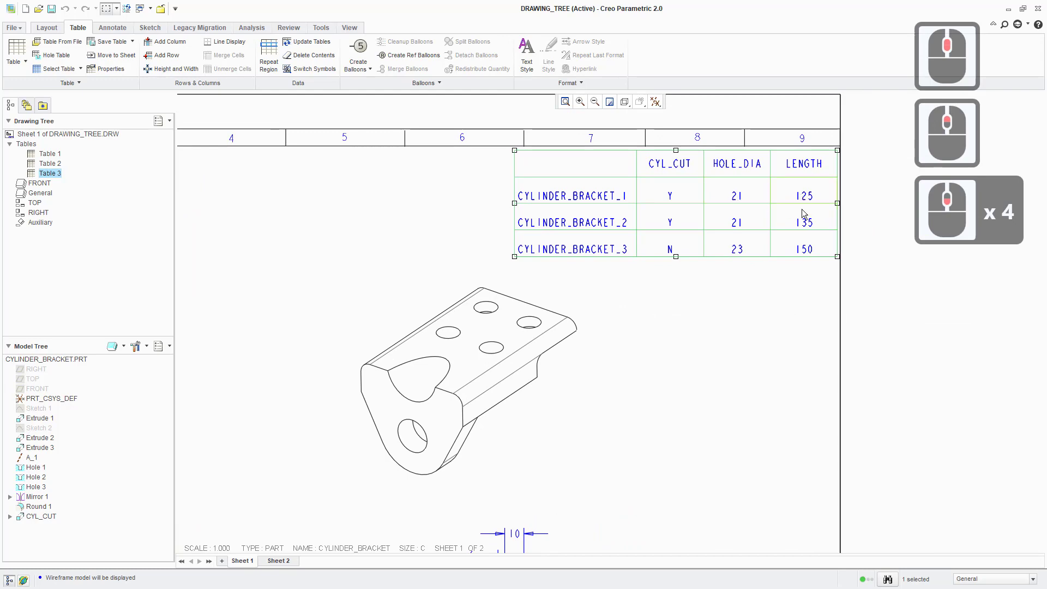
pyautogui.scroll(5, 594, 334)
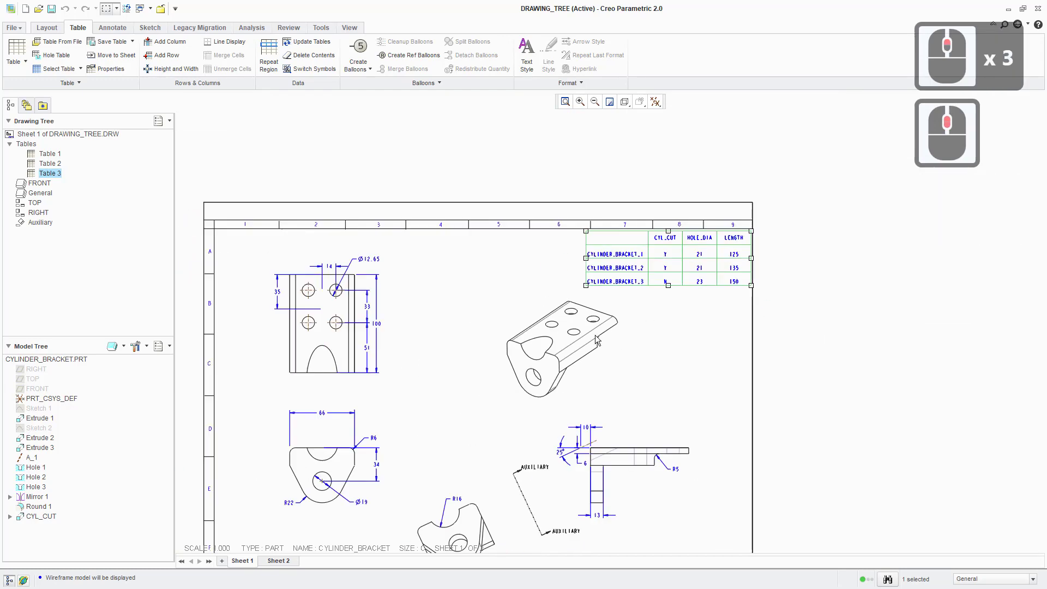
pyautogui.moveTo(445, 350); pyautogui.dragTo(505, 301, button='middle')
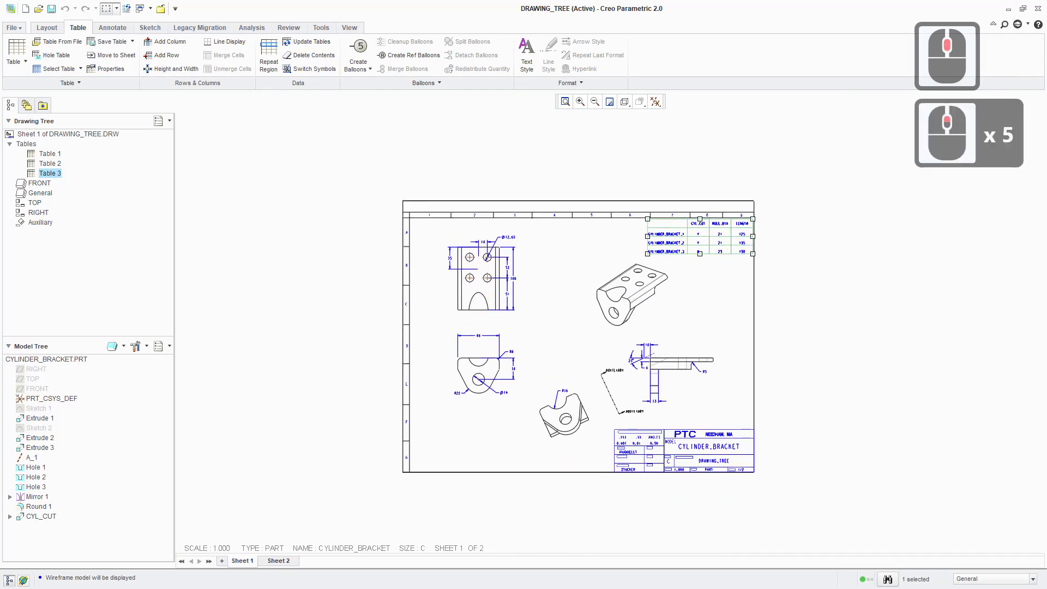
pyautogui.rightClick(52, 177)
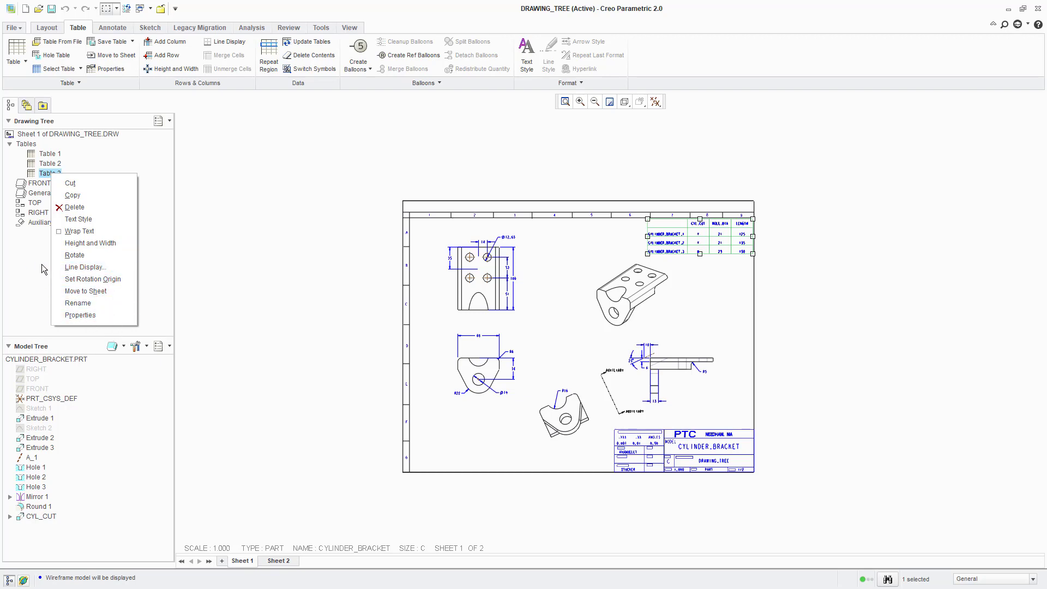
pyautogui.click(140, 271)
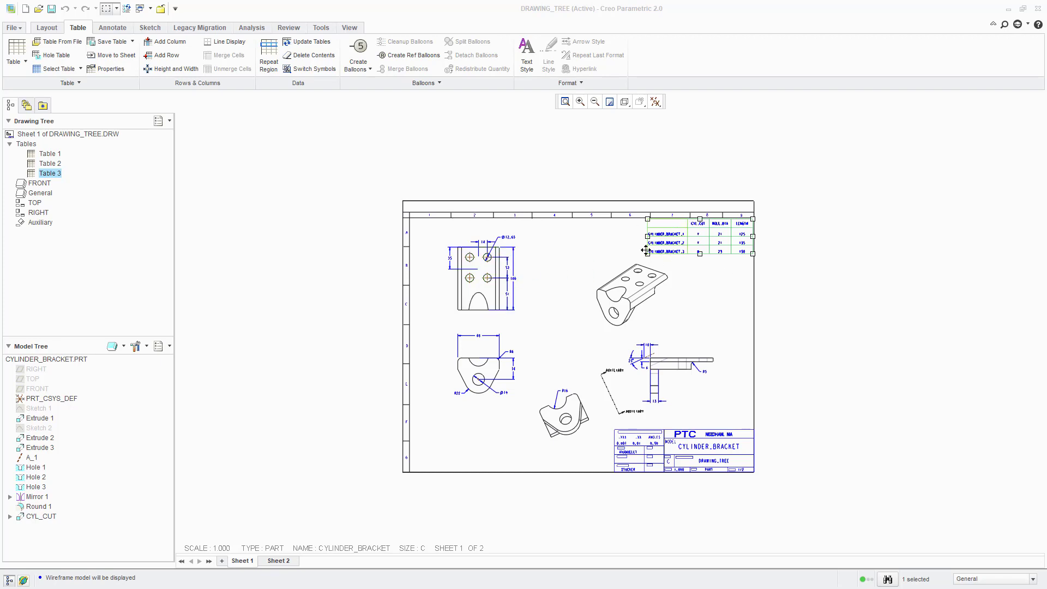
# List the FRONT view's annotations in the drawing tree and locate dimensions d0, d5 and d6 on the sheet.
pyautogui.click(114, 28)
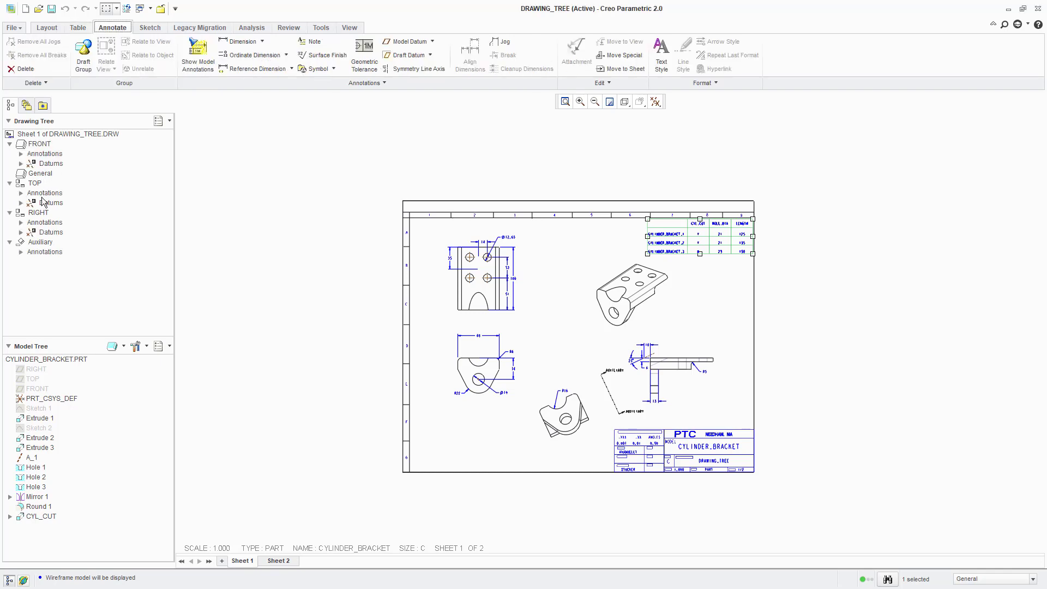
pyautogui.click(21, 155)
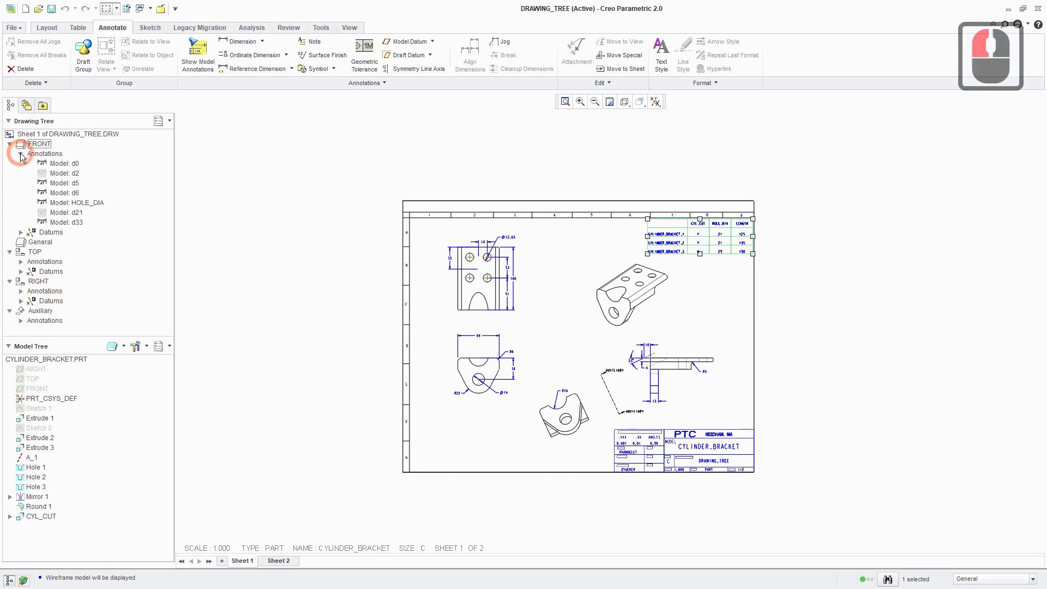
pyautogui.click(60, 164)
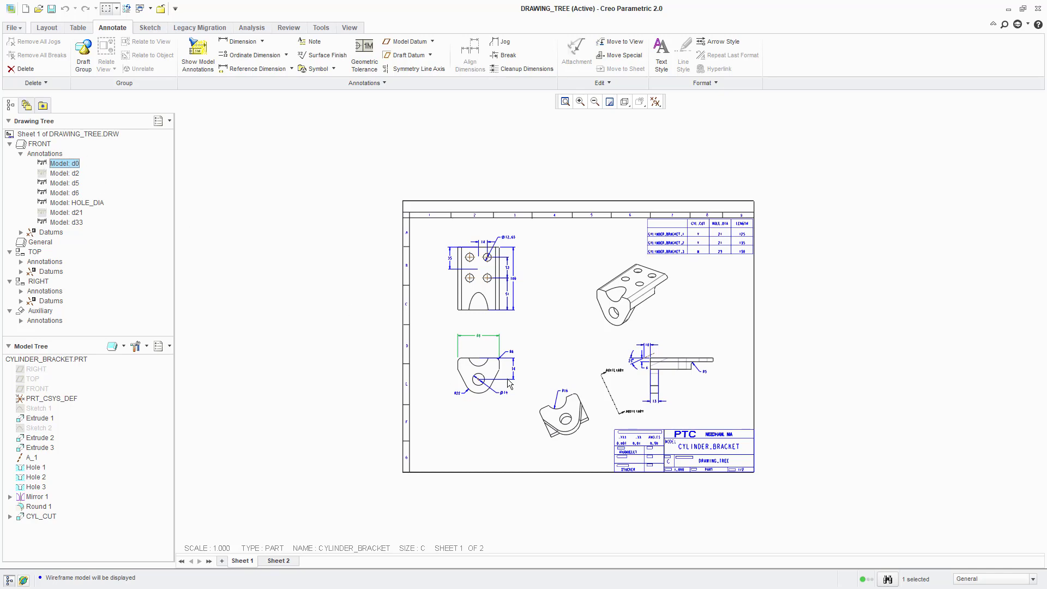
pyautogui.scroll(-3, 509, 384)
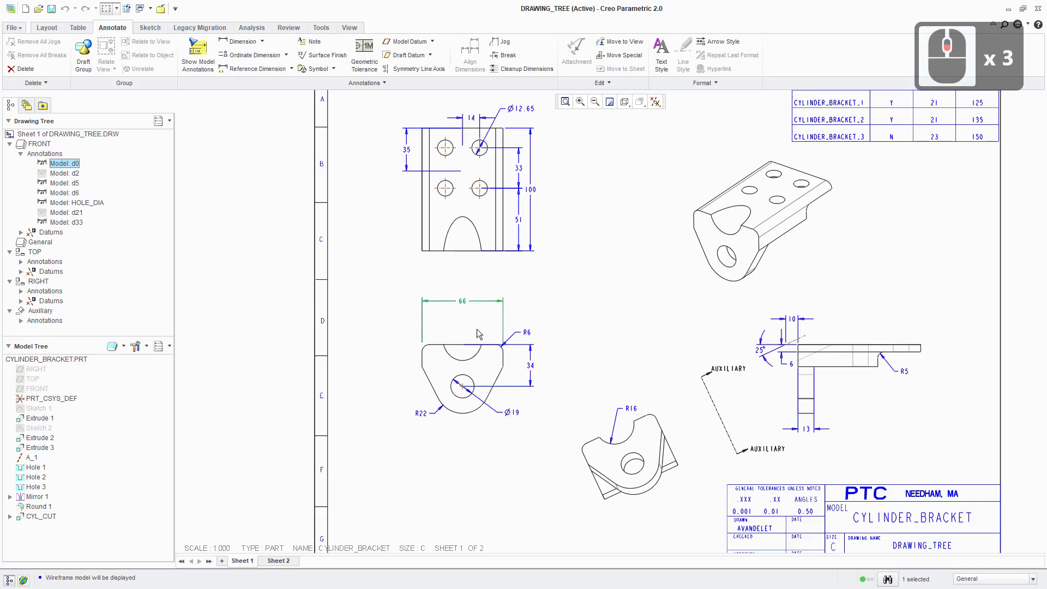
pyautogui.click(62, 185)
pyautogui.click(65, 193)
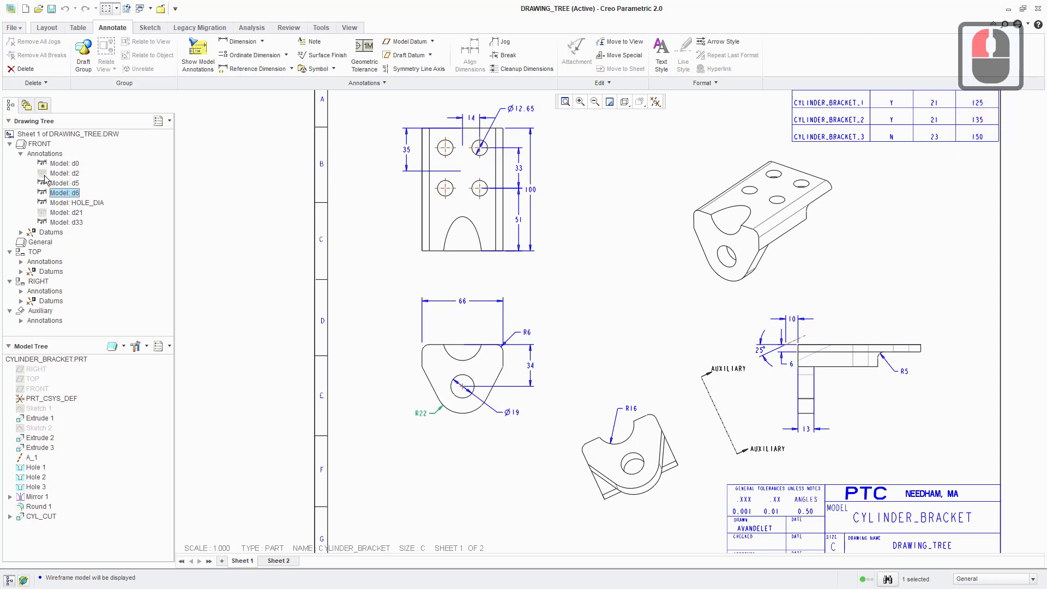
# Locate the erased dimension d2 in the FRONT view, clear the selection, and highlight the shown dimension d0 for comparison.
pyautogui.click(52, 174)
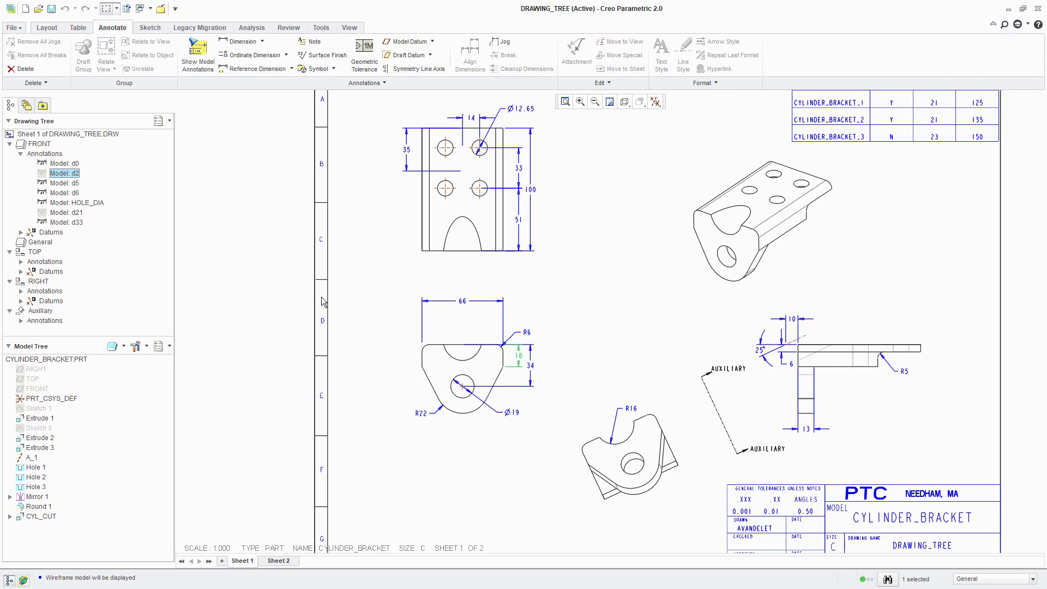
pyautogui.click(250, 210)
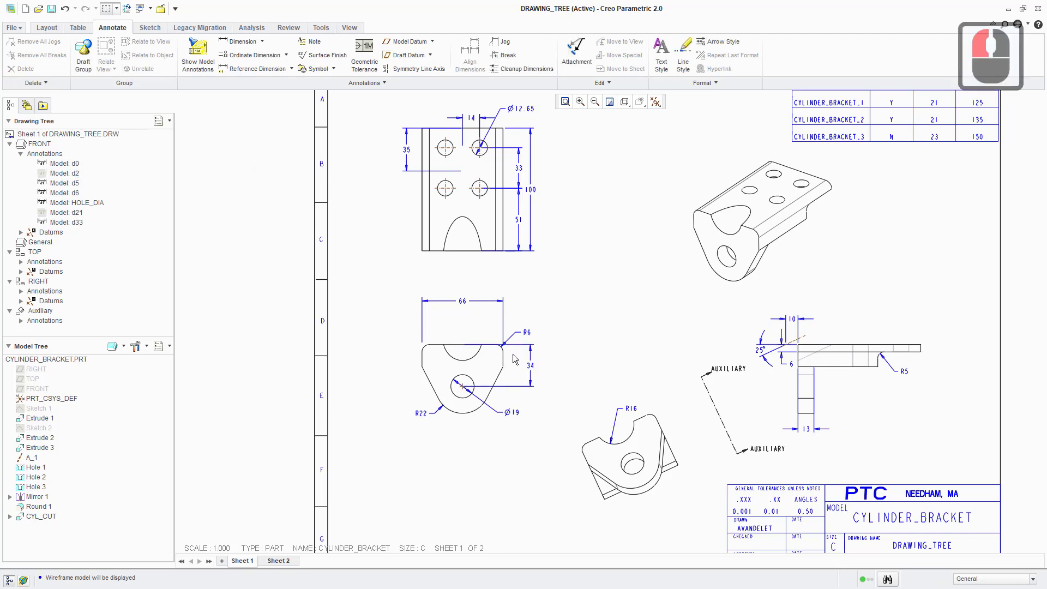
pyautogui.click(60, 163)
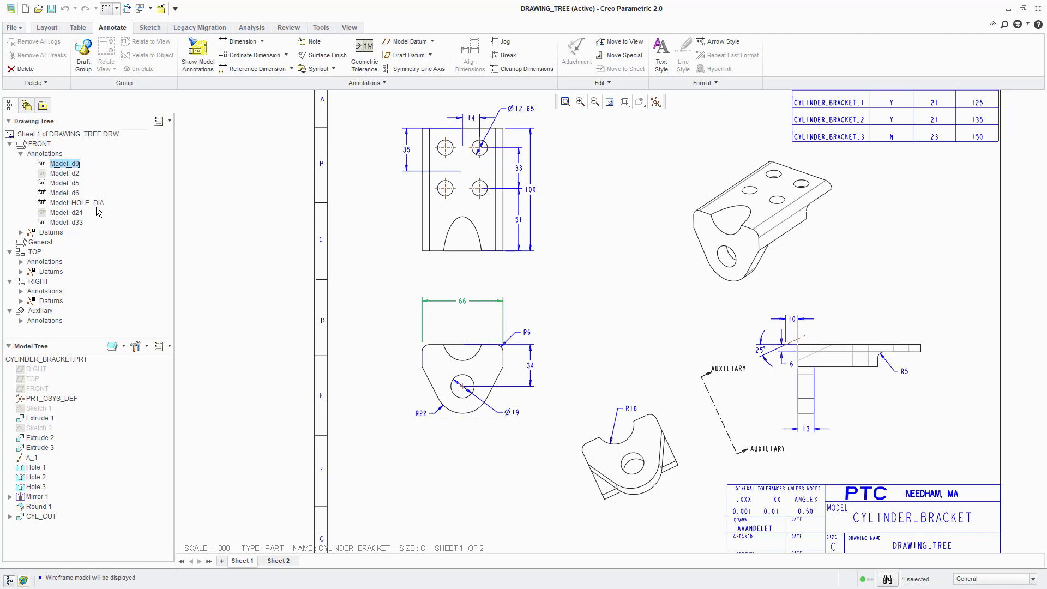
# Unerase dimension d2 in the FRONT view from the drawing tree and clear the selection.
pyautogui.click(67, 173)
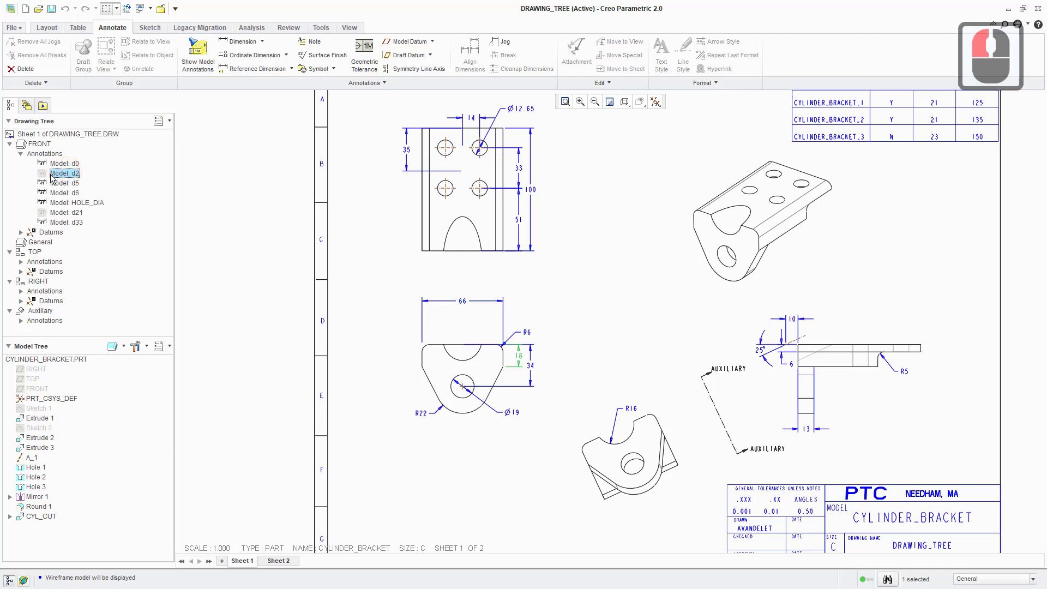
pyautogui.rightClick(52, 175)
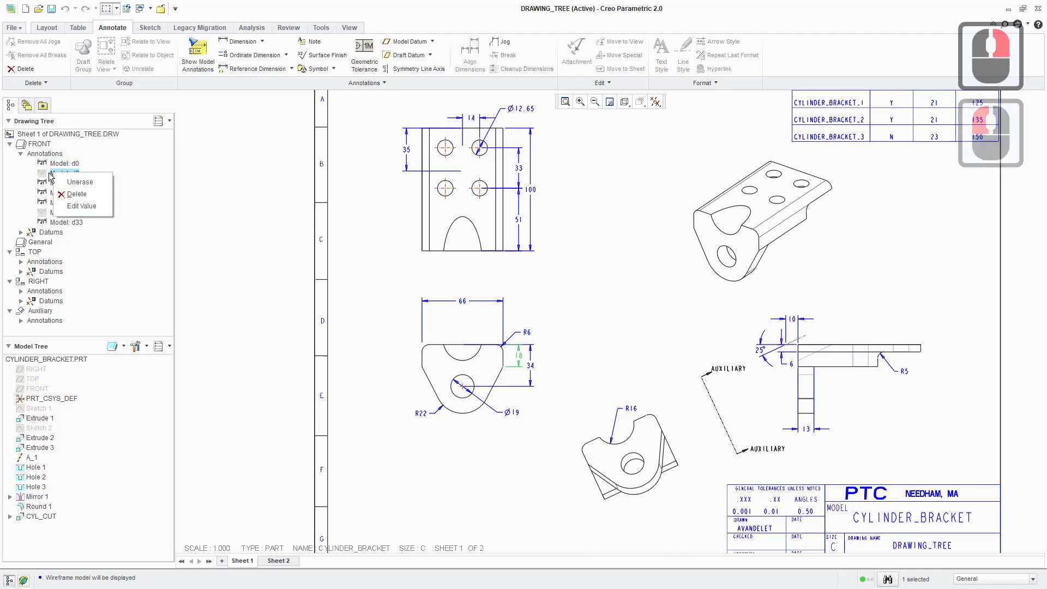
pyautogui.click(89, 182)
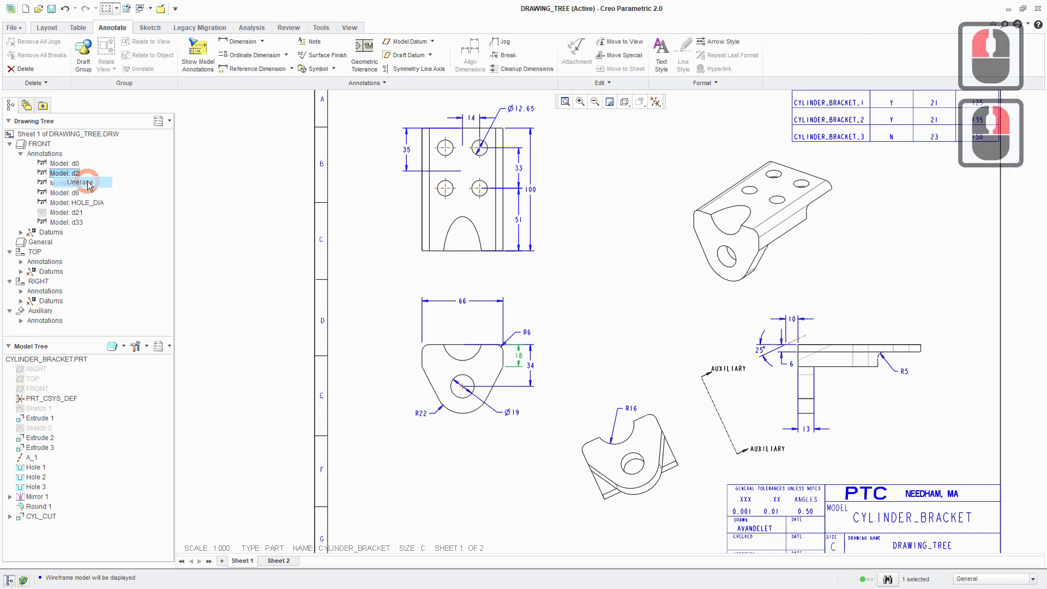
pyautogui.click(435, 320)
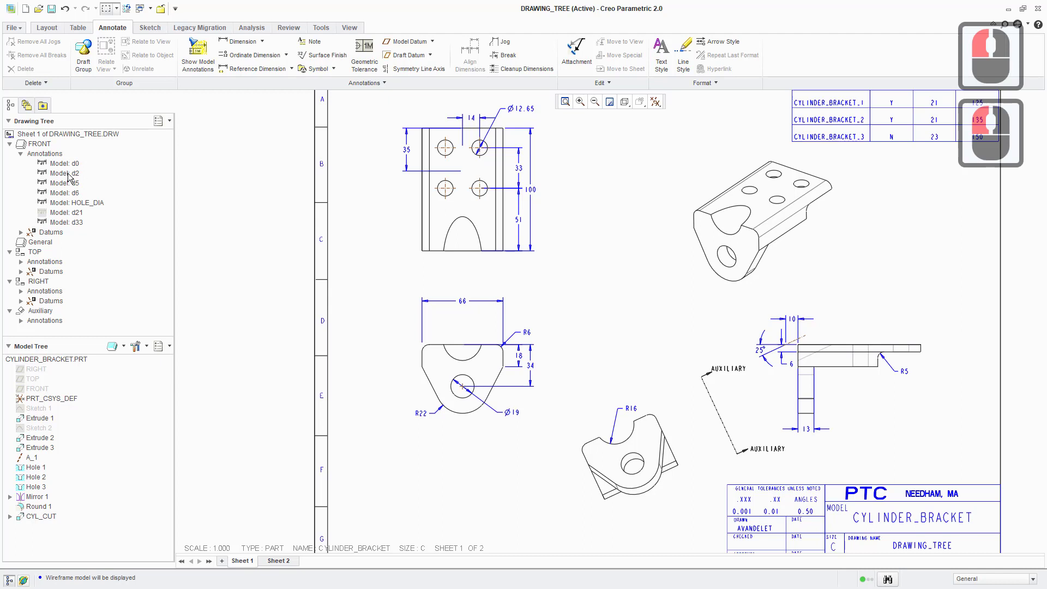
# Erase dimension d2 in the FRONT view again and review the options the drawing tree offers for it.
pyautogui.click(63, 174)
pyautogui.rightClick(65, 176)
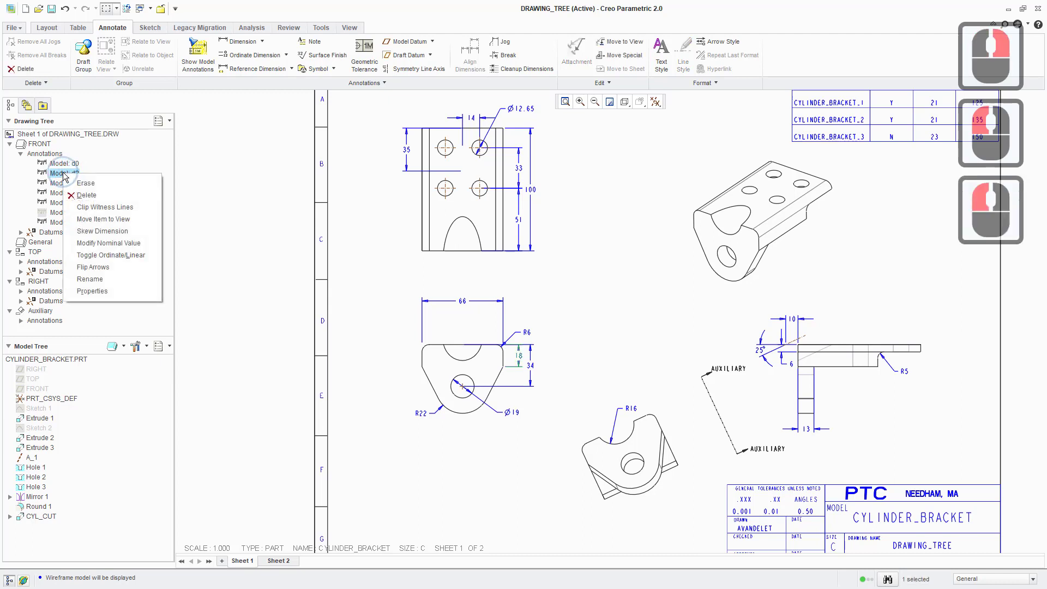
pyautogui.click(96, 186)
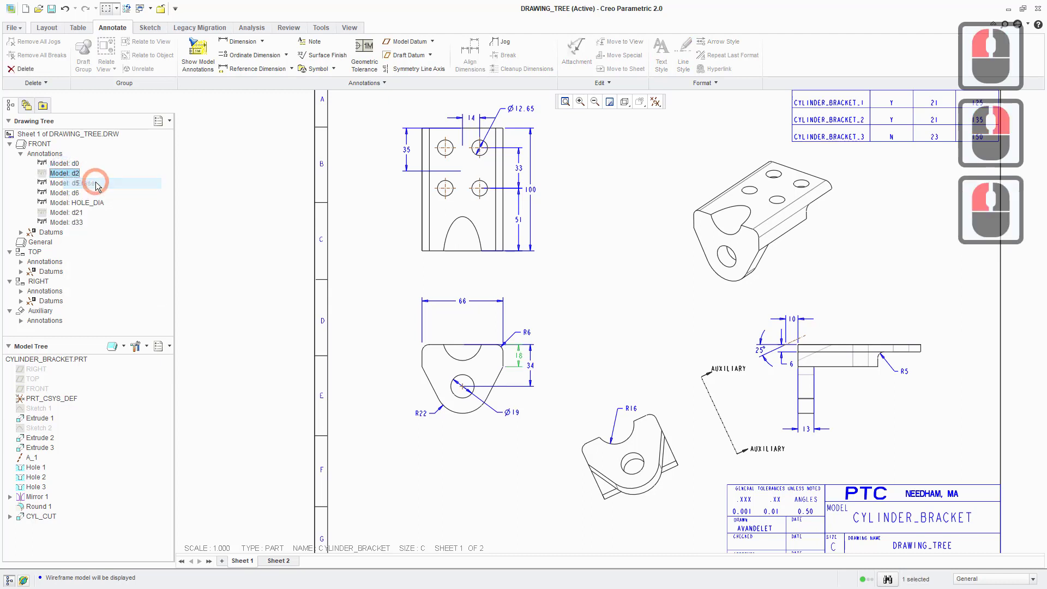
pyautogui.rightClick(76, 173)
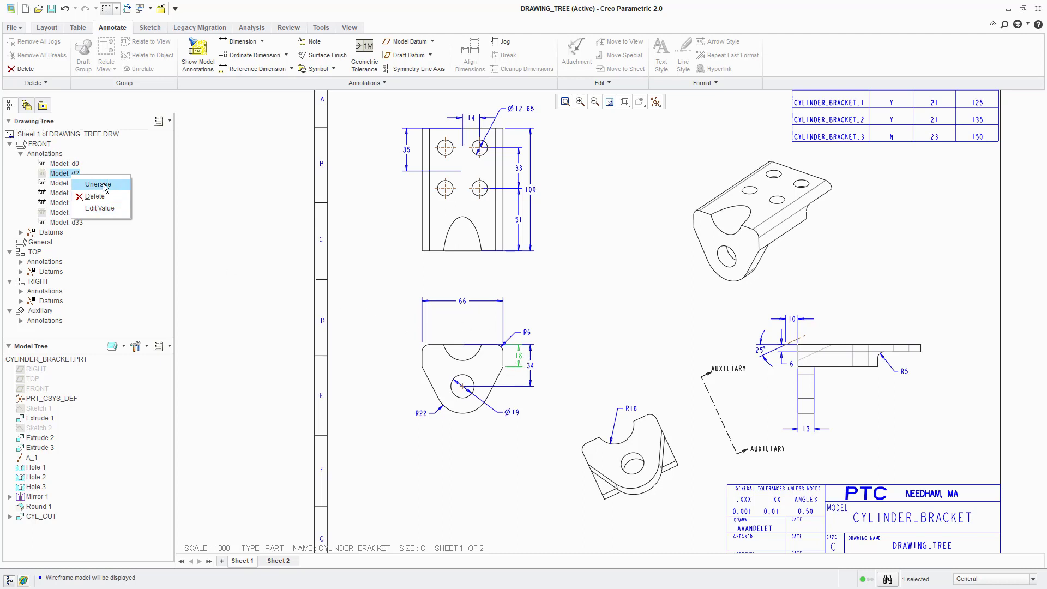
pyautogui.click(127, 280)
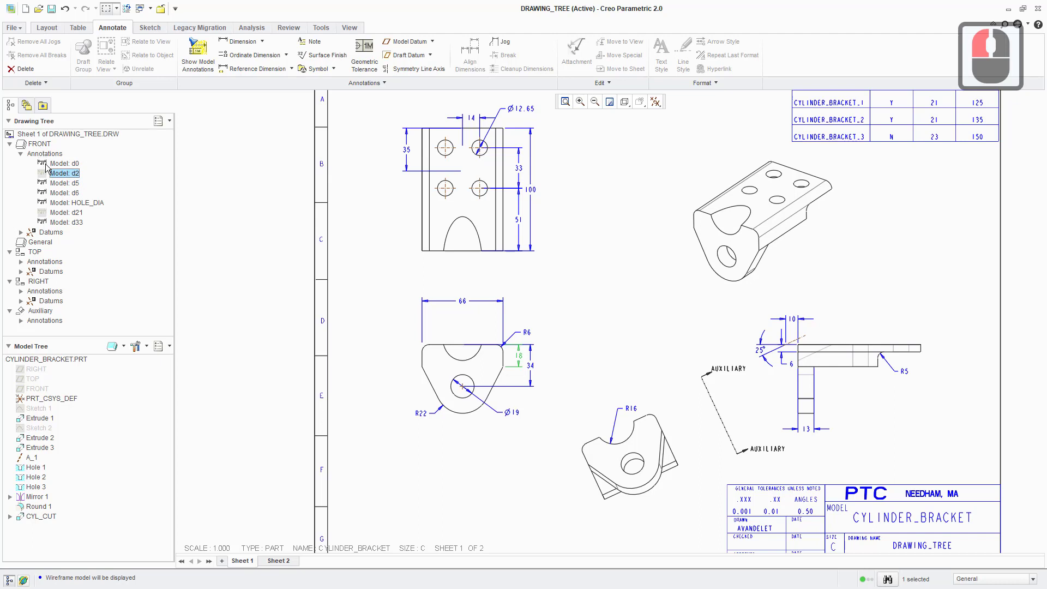
# List the FRONT view's datums in the drawing tree and locate axis A_1 up close on the sheet.
pyautogui.click(21, 233)
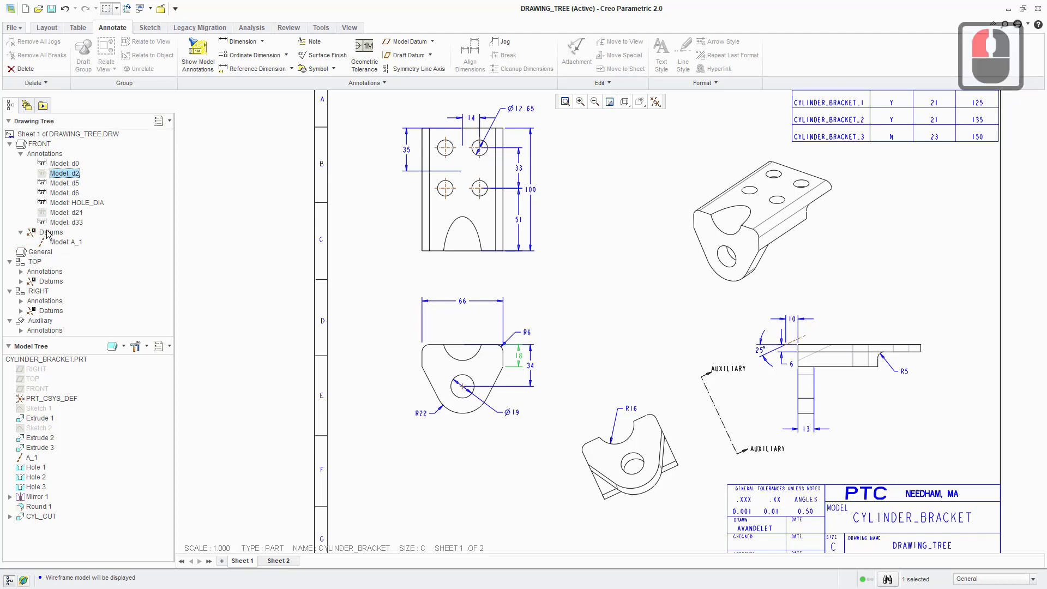
pyautogui.click(65, 242)
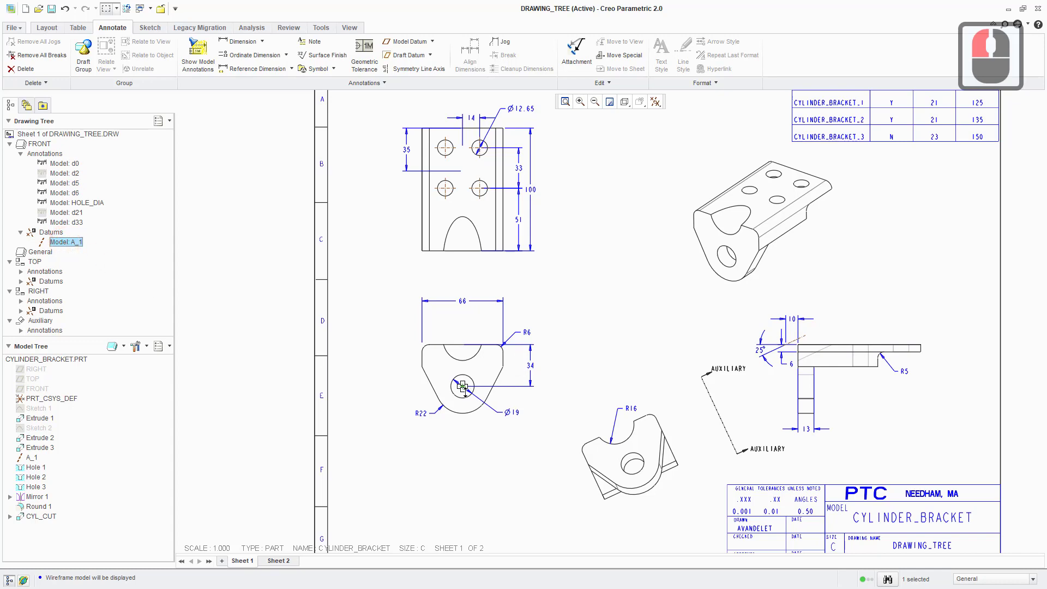
pyautogui.scroll(-7, 463, 386)
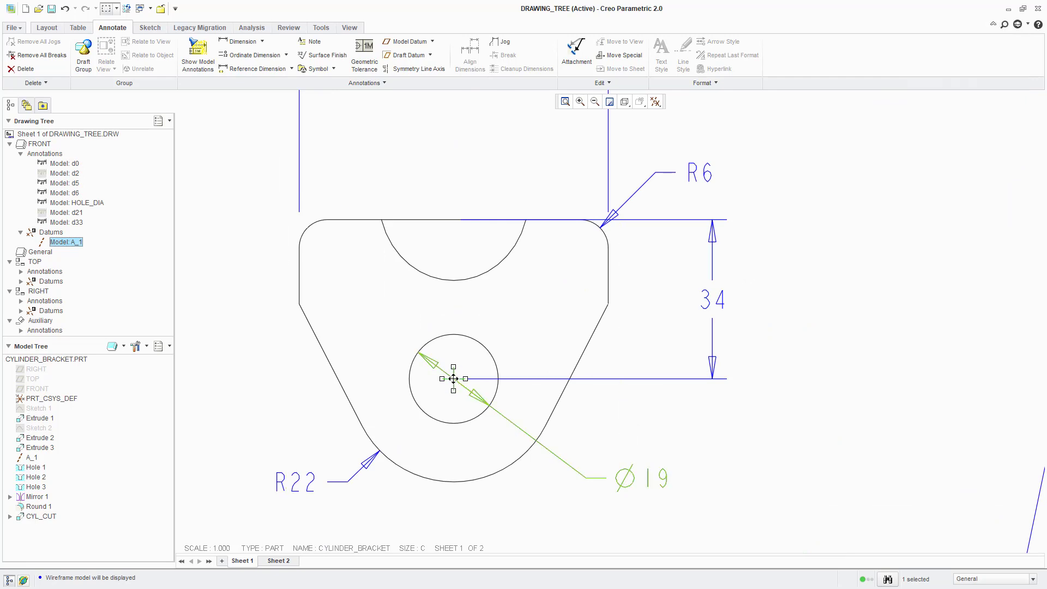
pyautogui.scroll(5, 453, 378)
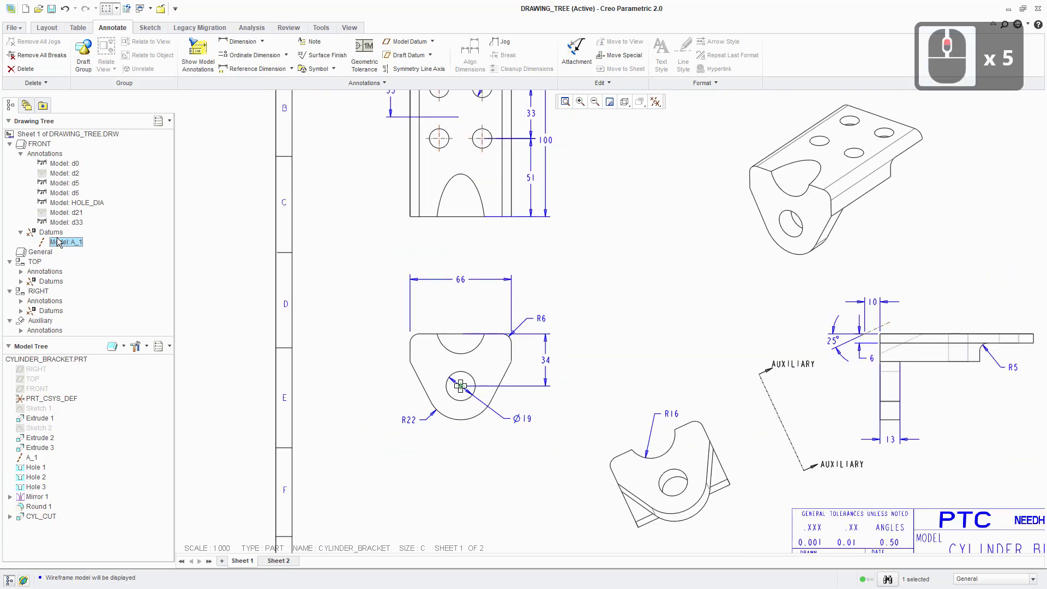
# Select the inclined axis beside the 10 and 25° dimensions of the RIGHT view on the sheet.
pyautogui.moveTo(768, 370); pyautogui.dragTo(713, 351, button='middle')
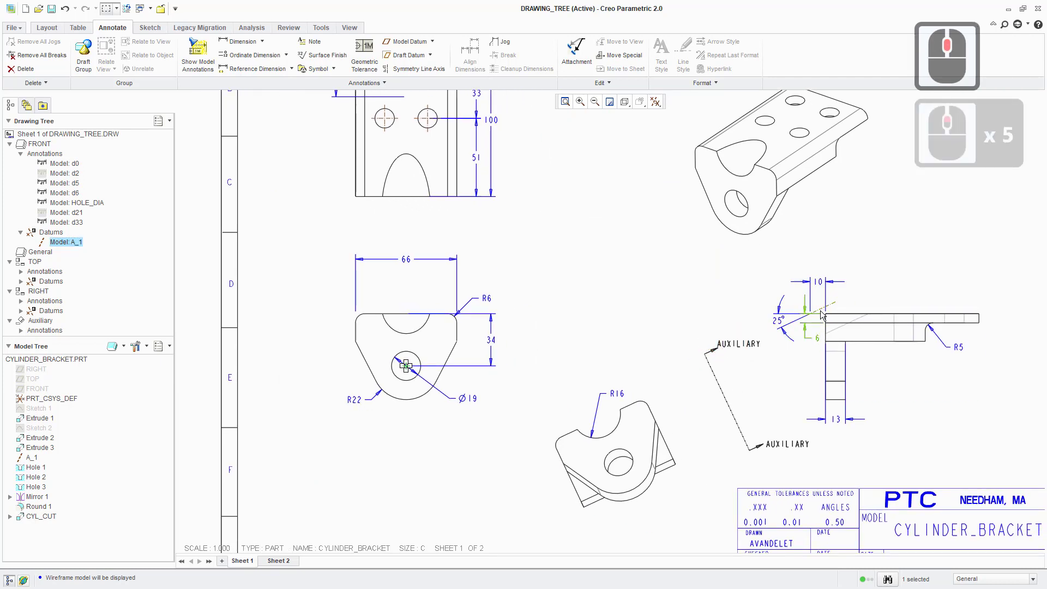
pyautogui.click(822, 312)
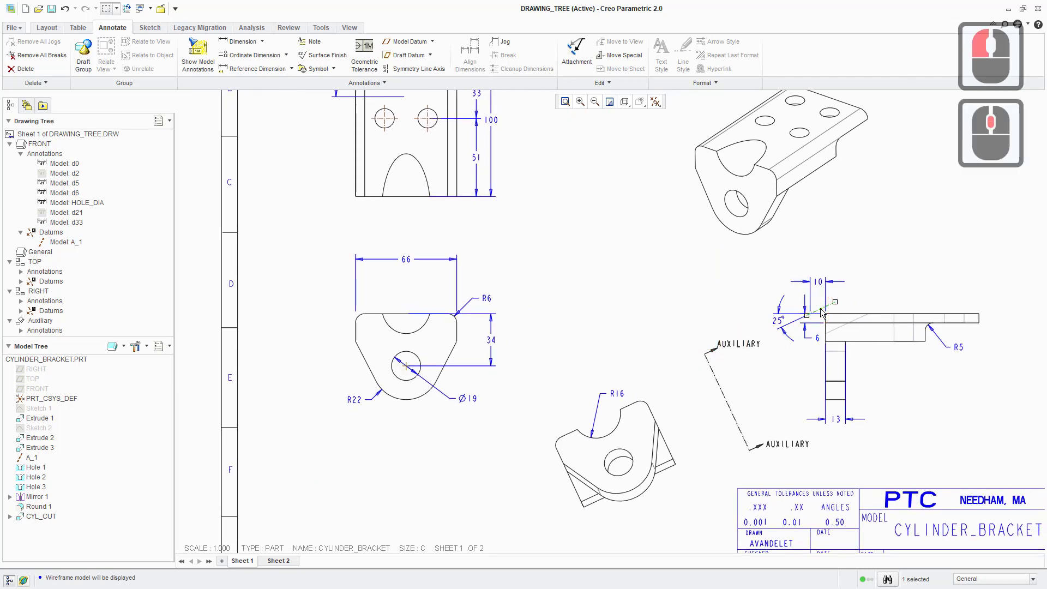
pyautogui.scroll(-2, 82, 275)
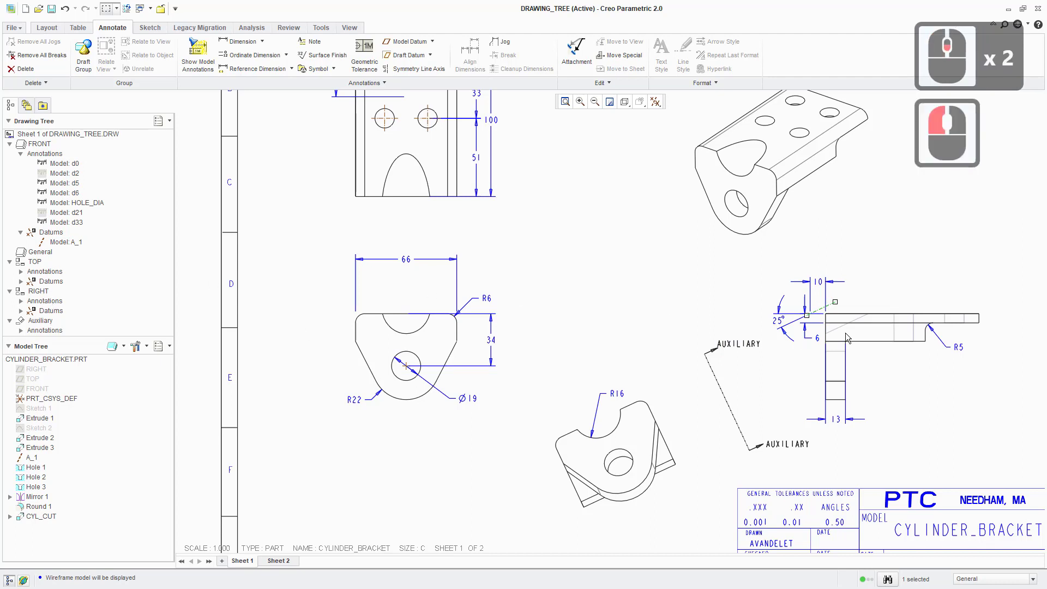
pyautogui.scroll(-2, 12, 324)
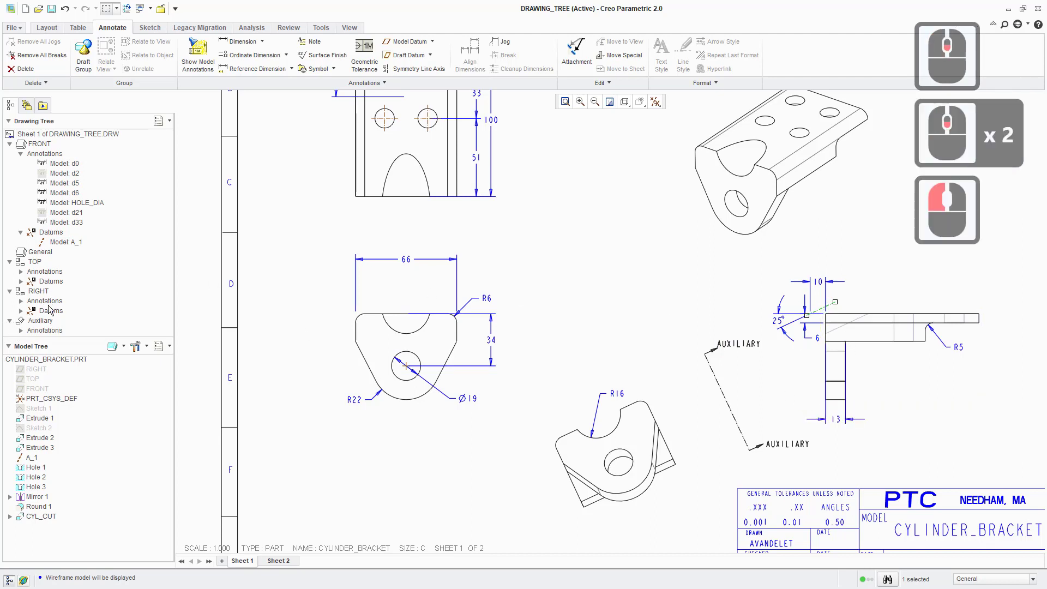
# List the Auxiliary view's annotations in the drawing tree, then clear the selection on the sheet.
pyautogui.click(43, 330)
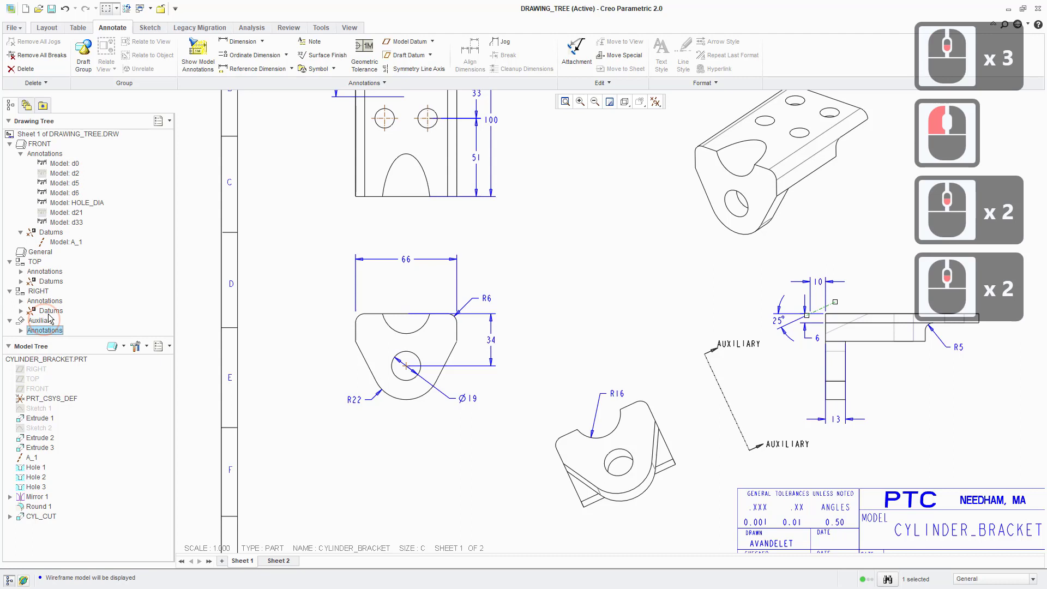
pyautogui.click(20, 330)
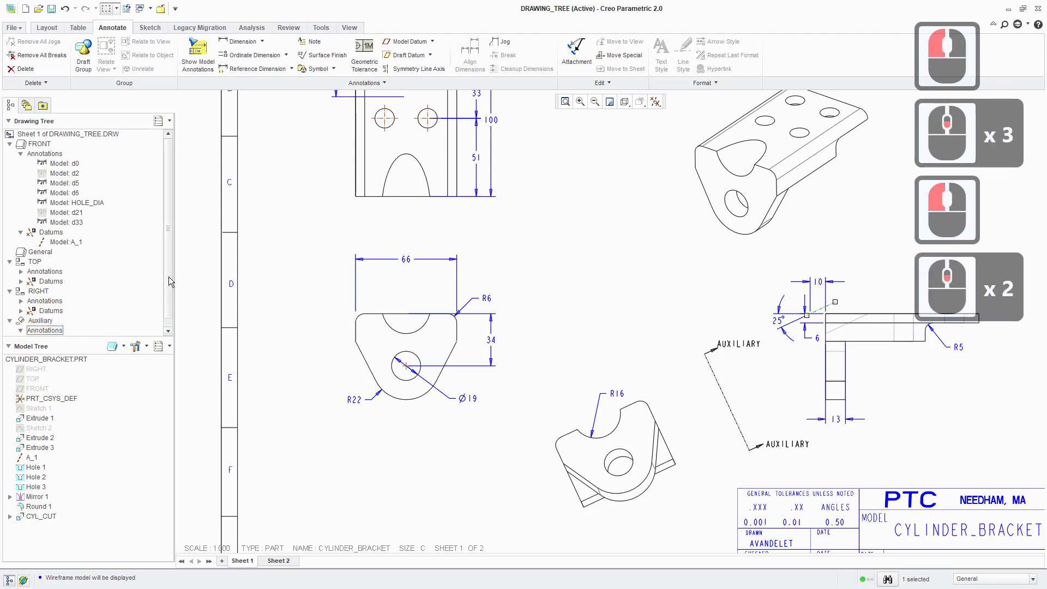
pyautogui.click(167, 330)
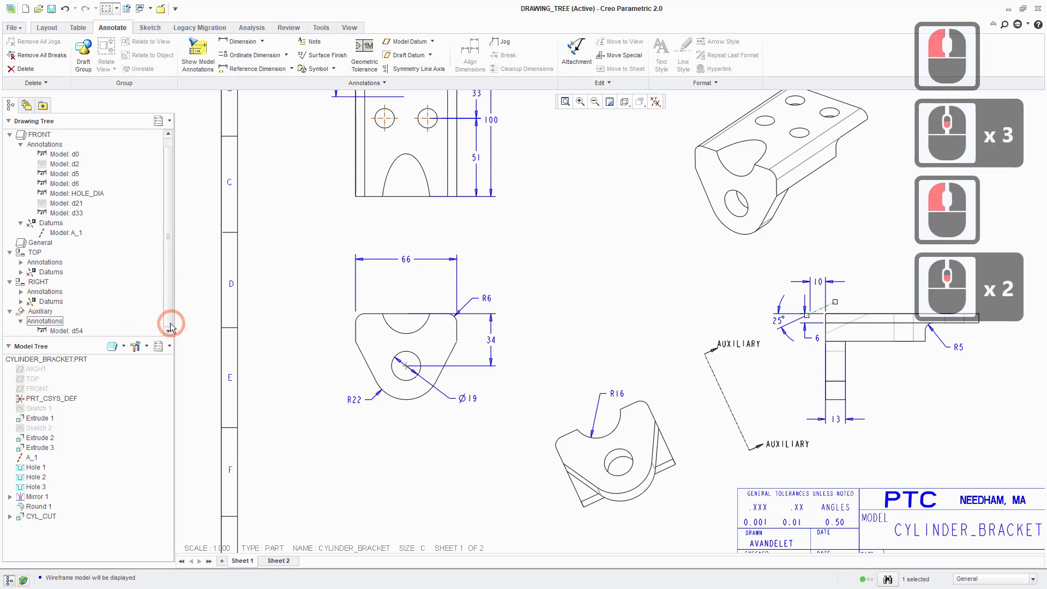
pyautogui.click(50, 301)
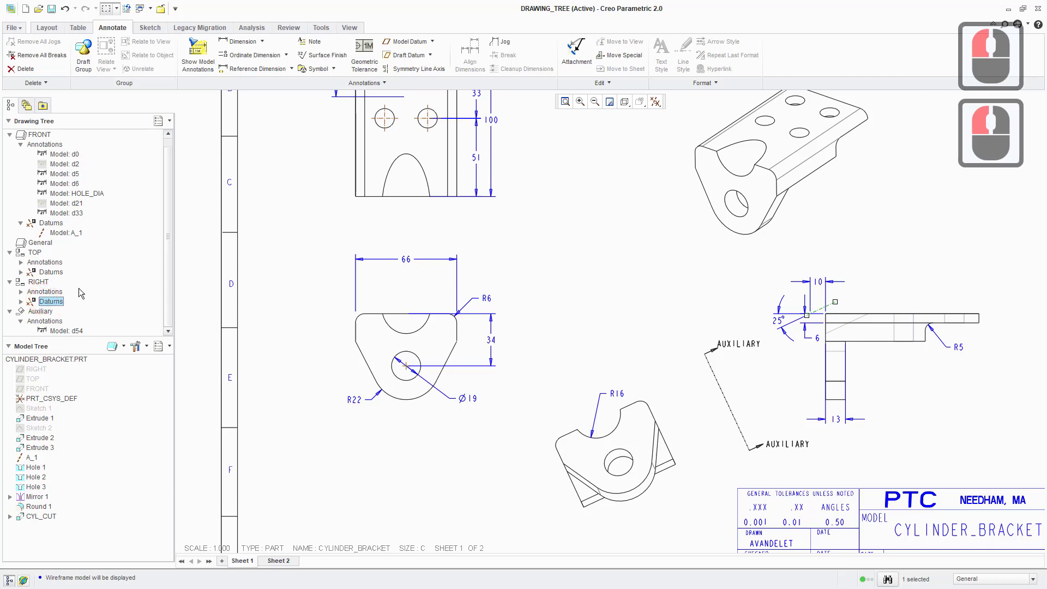
pyautogui.click(598, 266)
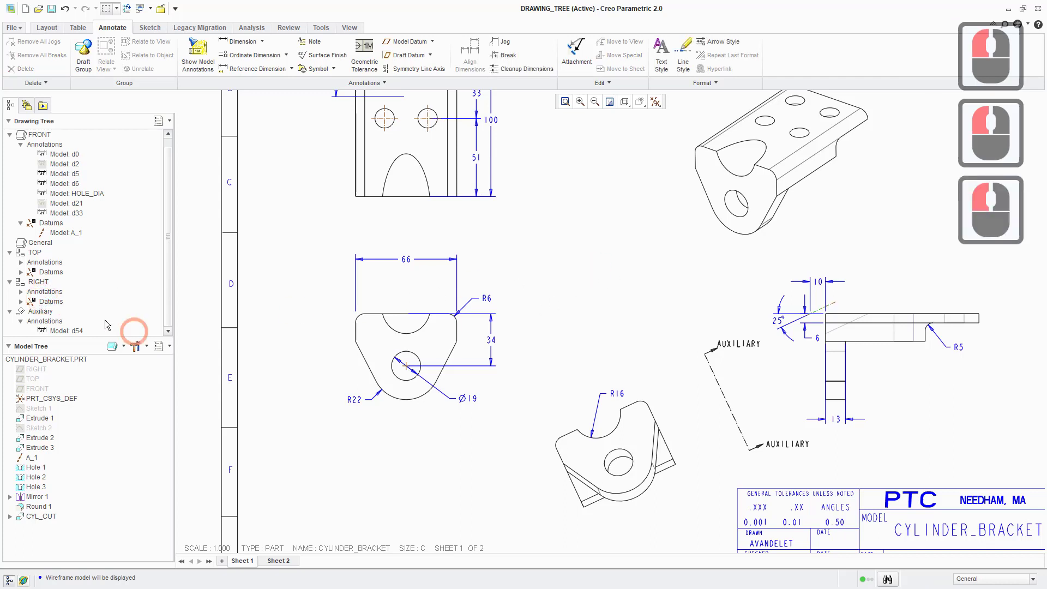
# List the RIGHT view's datums in the drawing tree, highlight axis CYL on the sheet, and clear the selection.
pyautogui.click(49, 299)
pyautogui.click(48, 272)
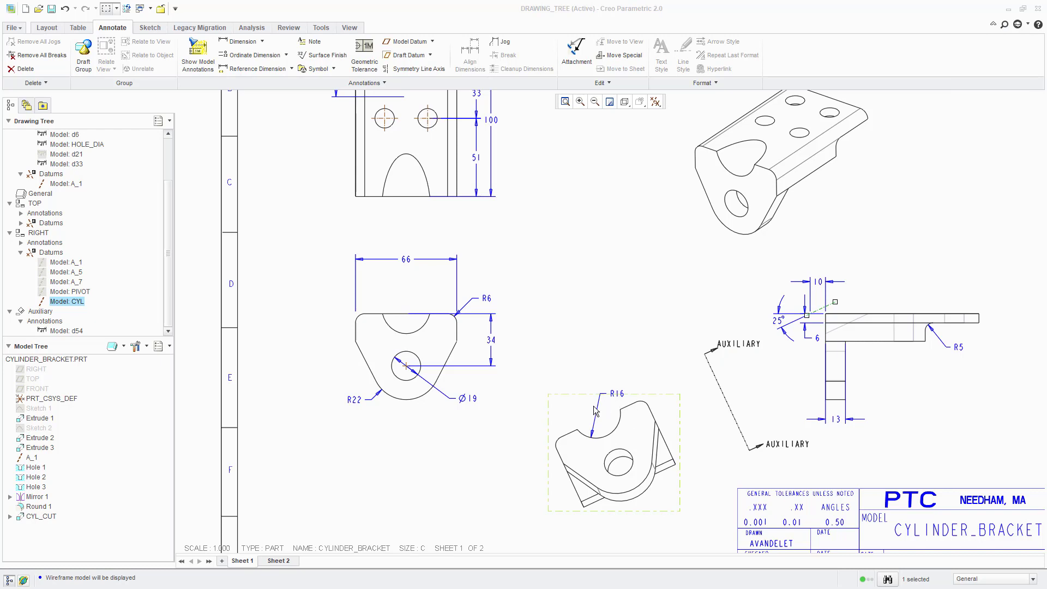
pyautogui.click(569, 402)
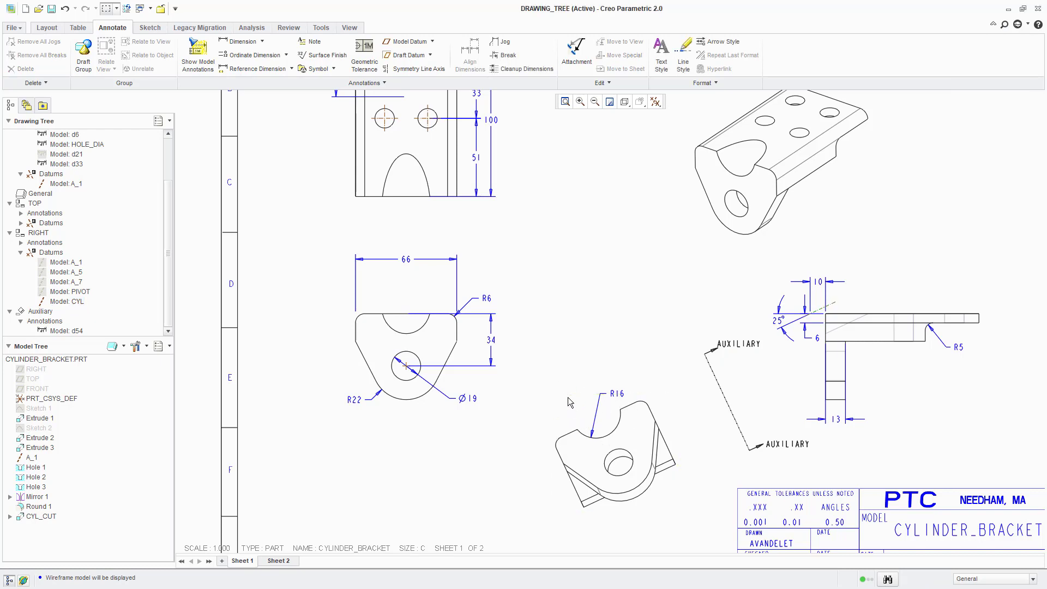
# Locate the RIGHT and Auxiliary views on the sheet, then select the RIGHT view's datums group in the drawing tree.
pyautogui.click(34, 234)
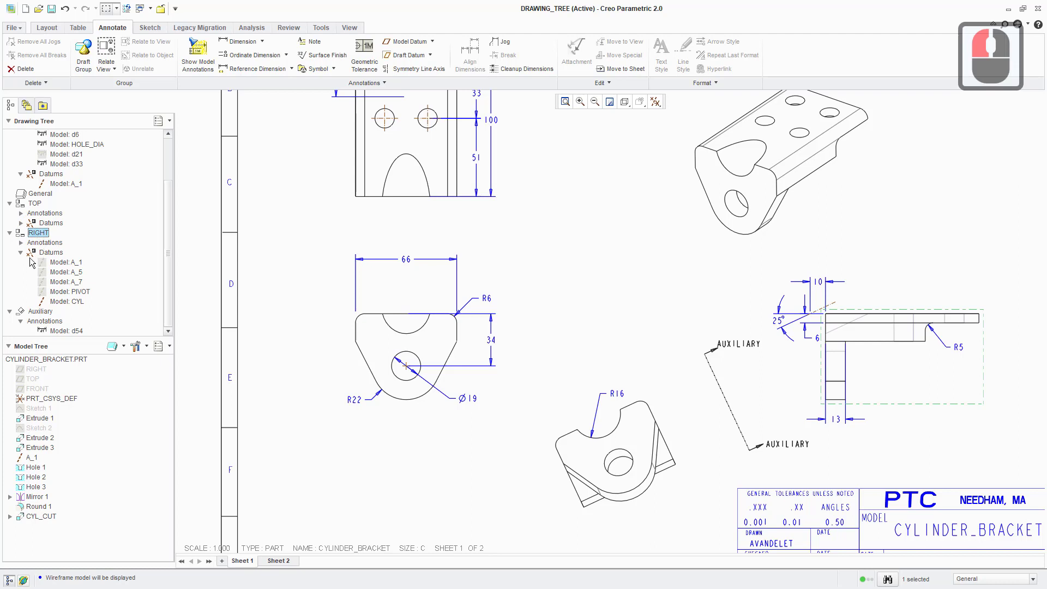
pyautogui.click(39, 312)
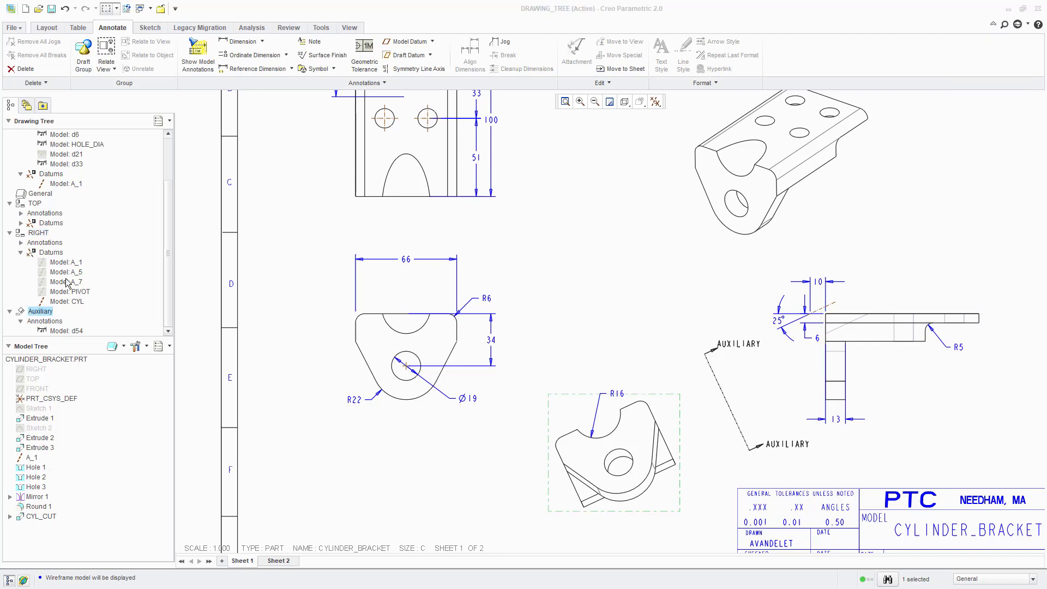
pyautogui.click(51, 253)
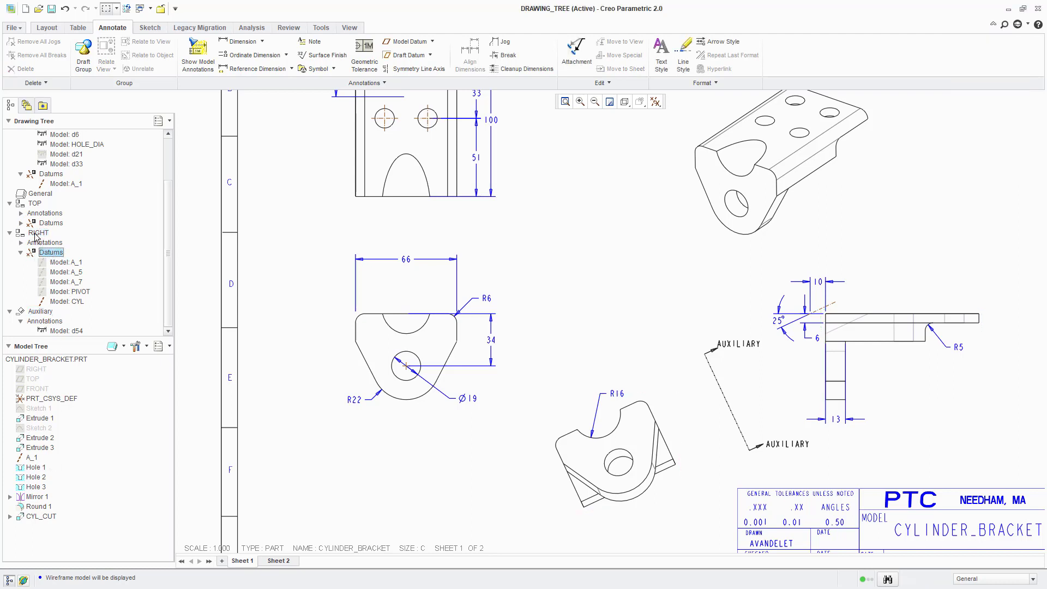
# Locate the shown axis CYL and the erased axes PIVOT, A_7, A_5 and A_1 in the RIGHT view, then recheck CYL.
pyautogui.click(62, 301)
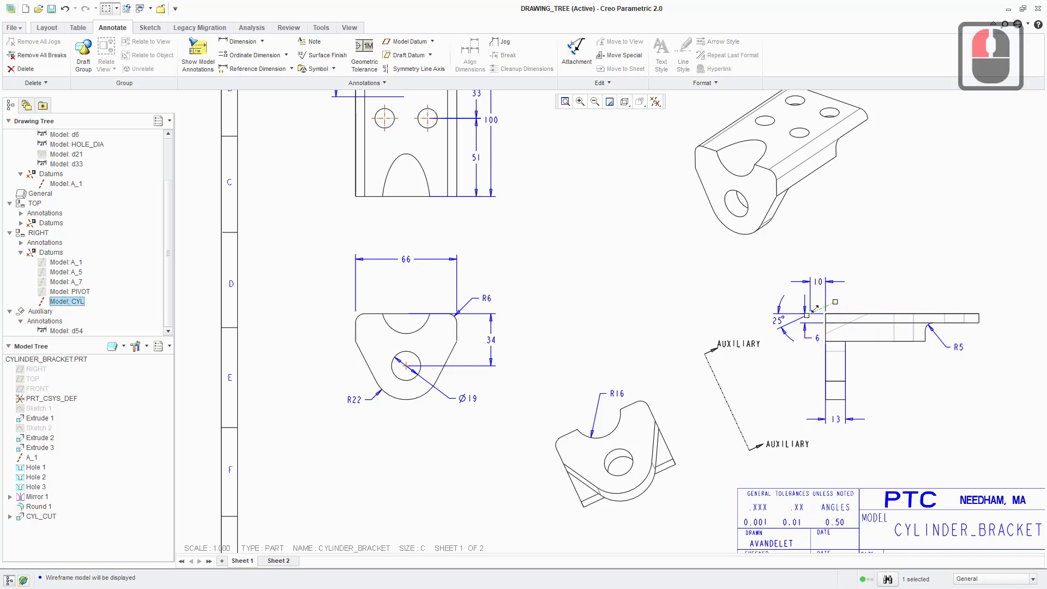
pyautogui.click(71, 291)
pyautogui.click(75, 282)
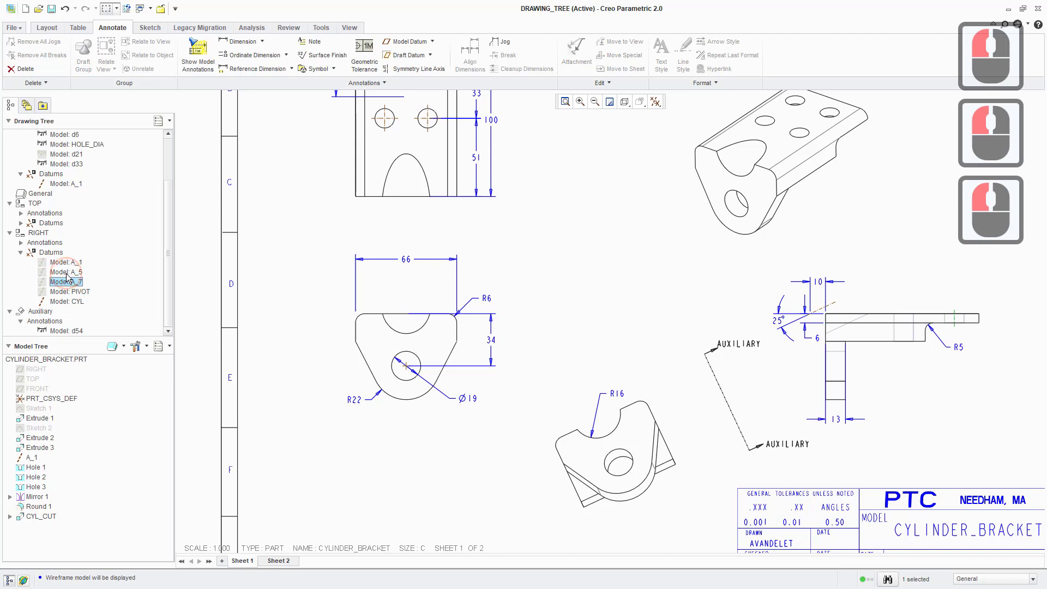
pyautogui.click(66, 271)
pyautogui.click(65, 262)
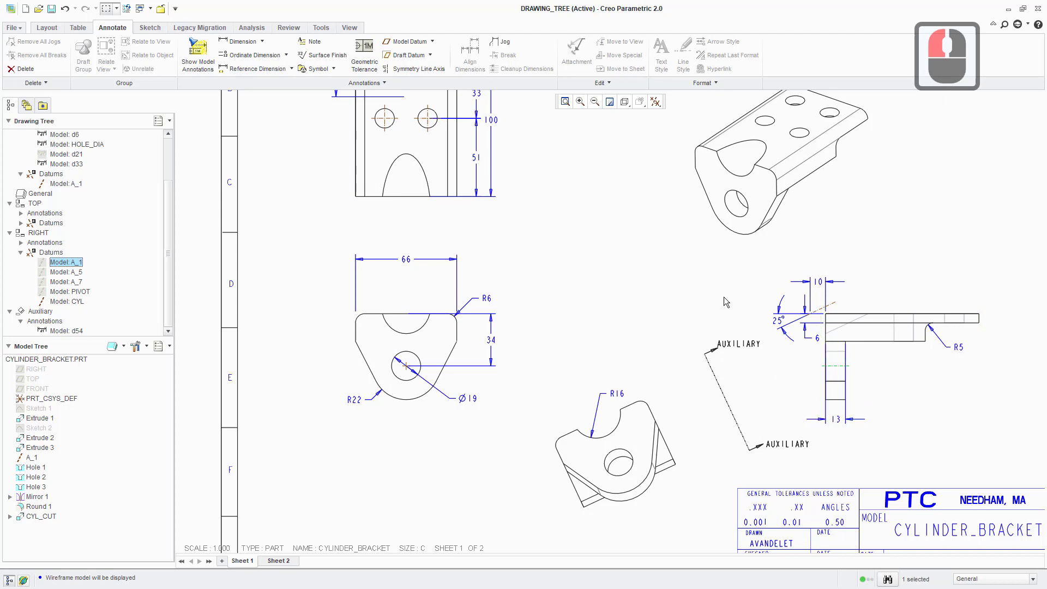
pyautogui.click(860, 375)
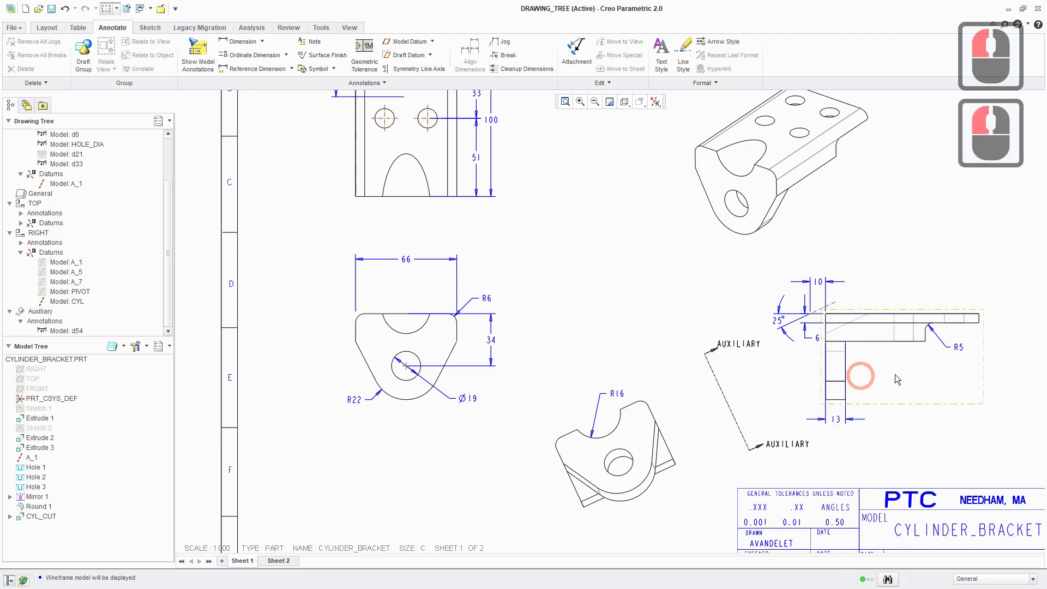
pyautogui.click(65, 302)
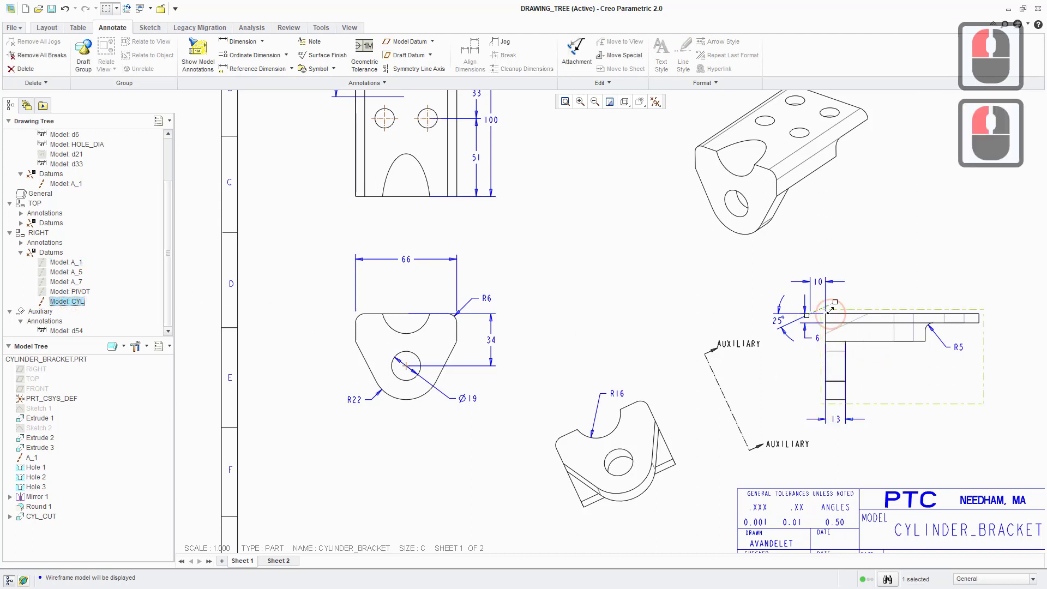
pyautogui.click(347, 316)
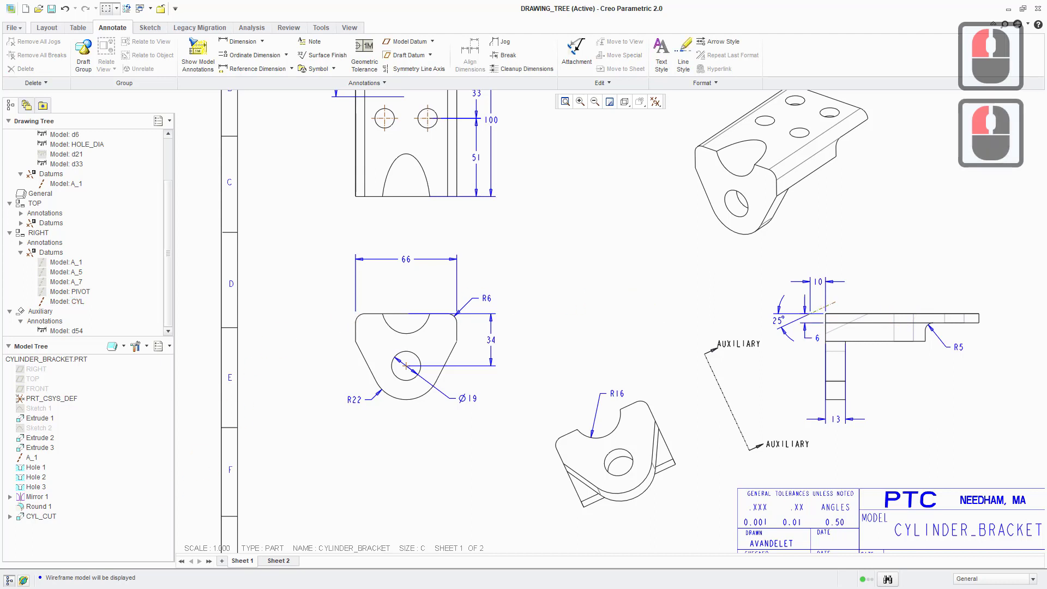
# Review the options available for axis CYL under the RIGHT view's datums and open its properties.
pyautogui.rightClick(66, 303)
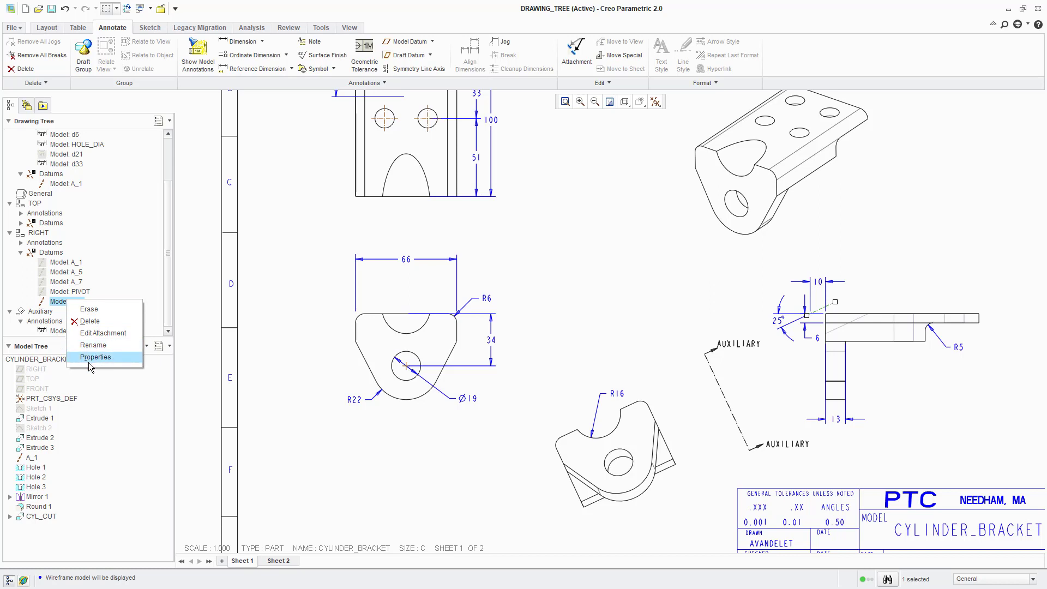
pyautogui.click(74, 298)
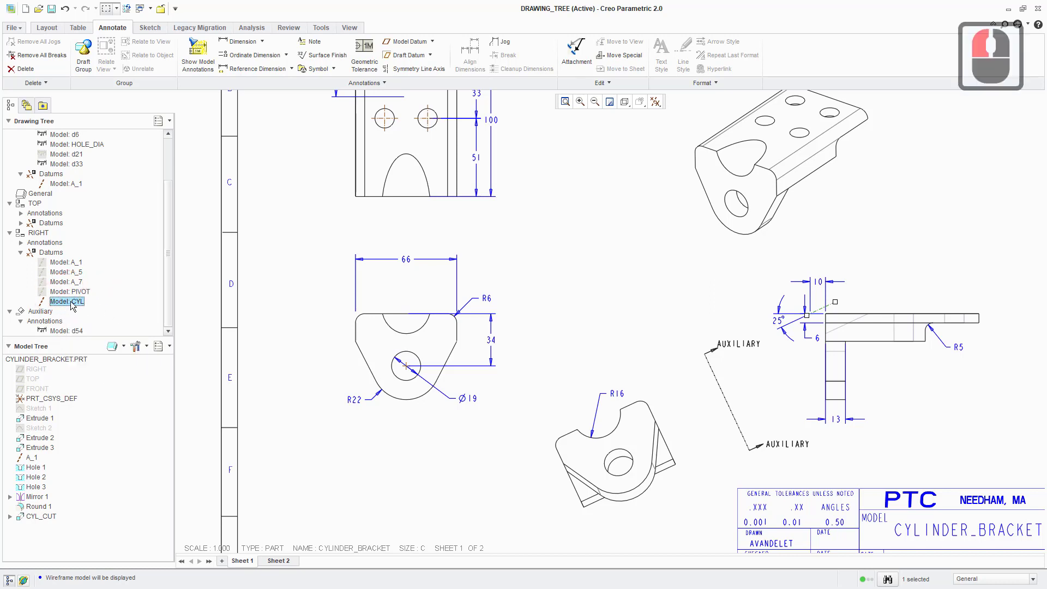
pyautogui.rightClick(72, 305)
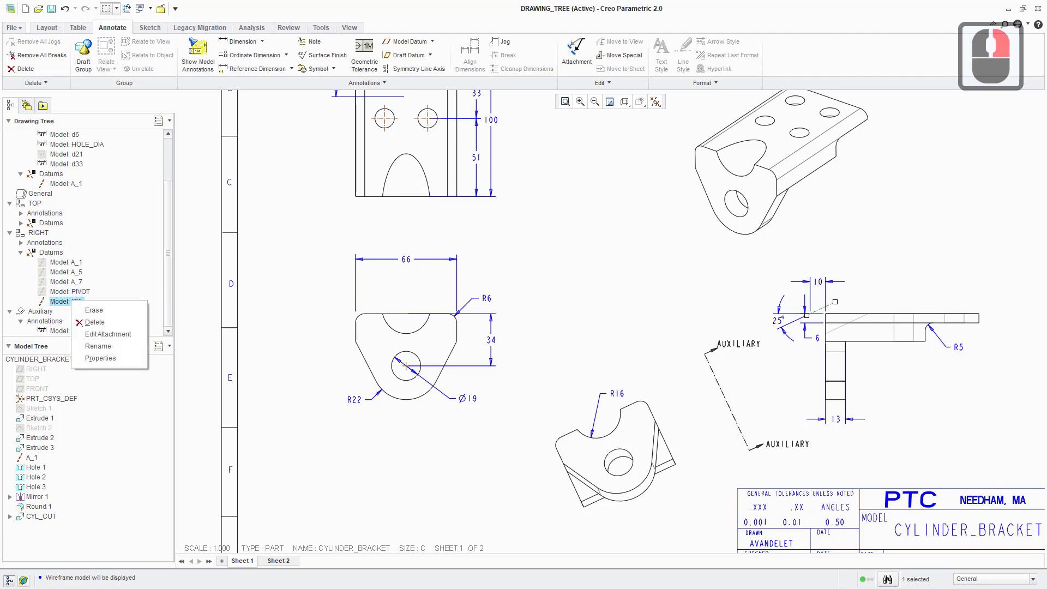
pyautogui.click(100, 359)
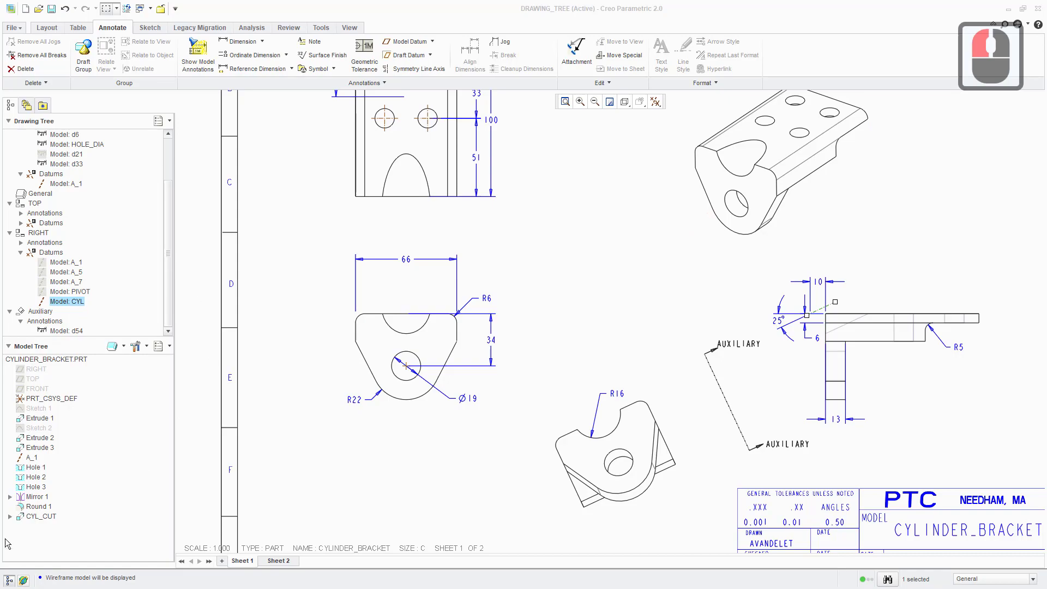